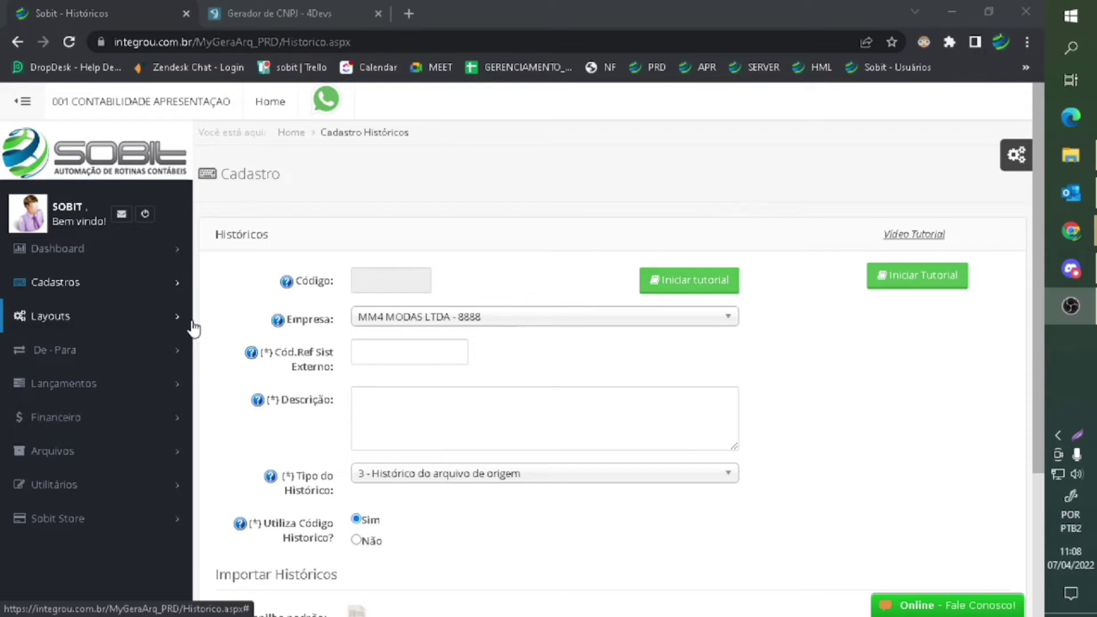
- Look through the Cadastros options and review the Históricos registration form down to its import section
left_click(174, 287)
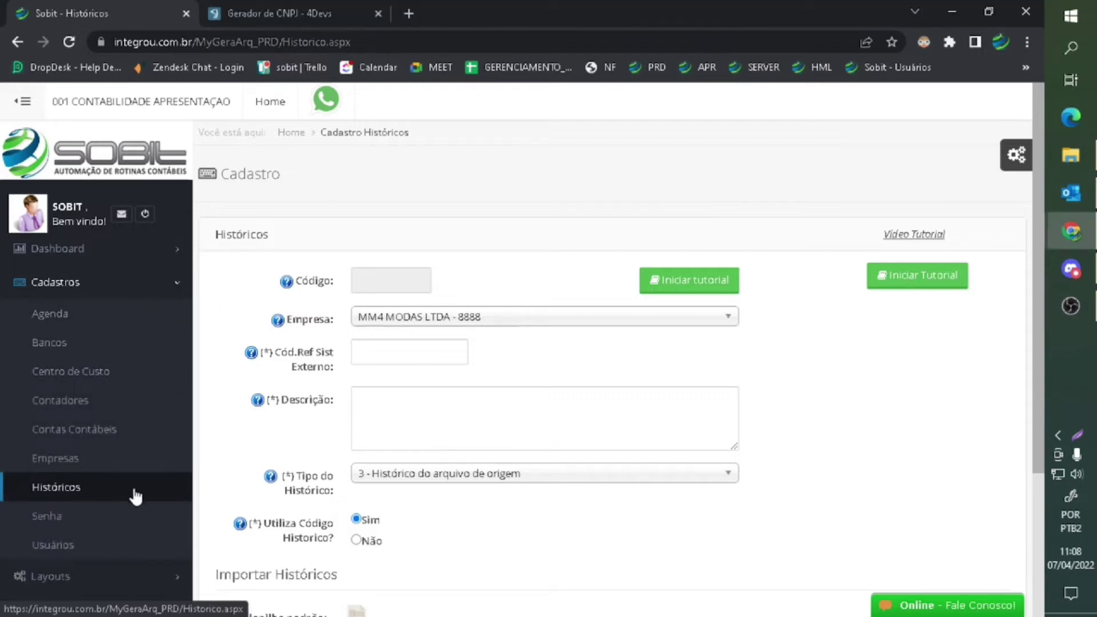
left_click(174, 287)
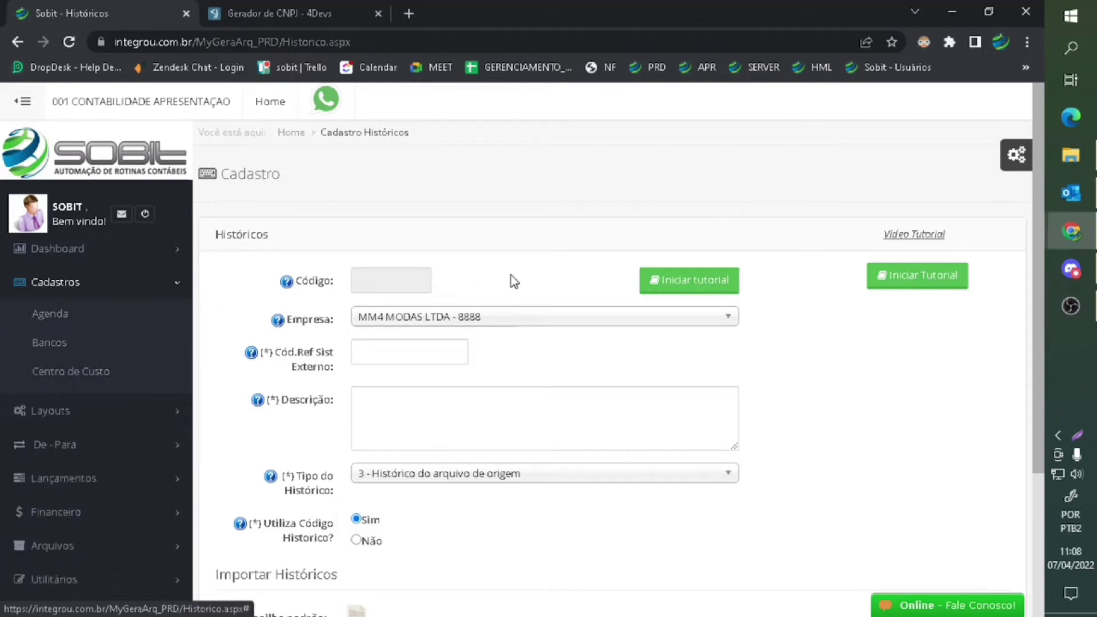
scroll(511, 279, "down", 2)
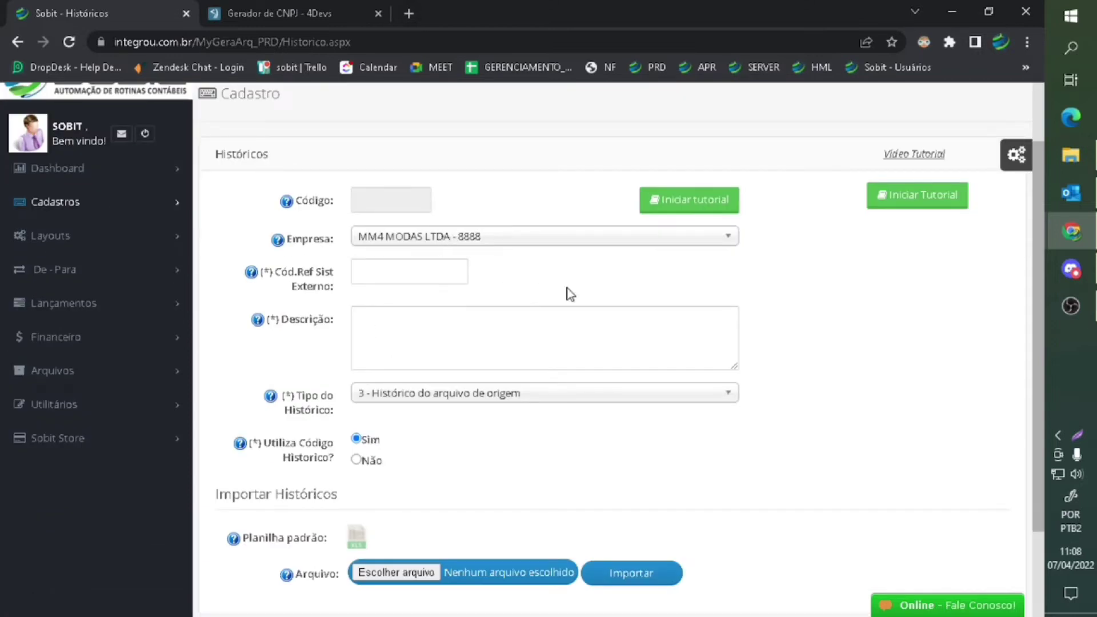
scroll(464, 278, "down", 2)
scroll(425, 224, "up", 2)
scroll(519, 458, "up", 2)
scroll(518, 458, "down", 2)
- Download the standard Históricos import spreadsheet, open it in Excel and enable editing
left_click(360, 543)
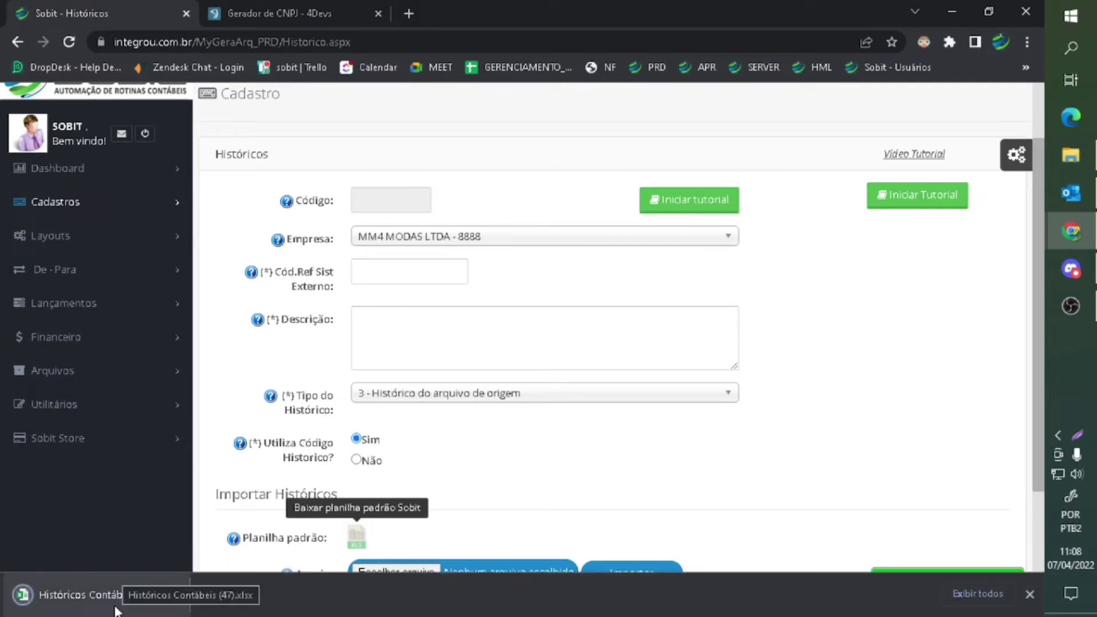
left_click(68, 594)
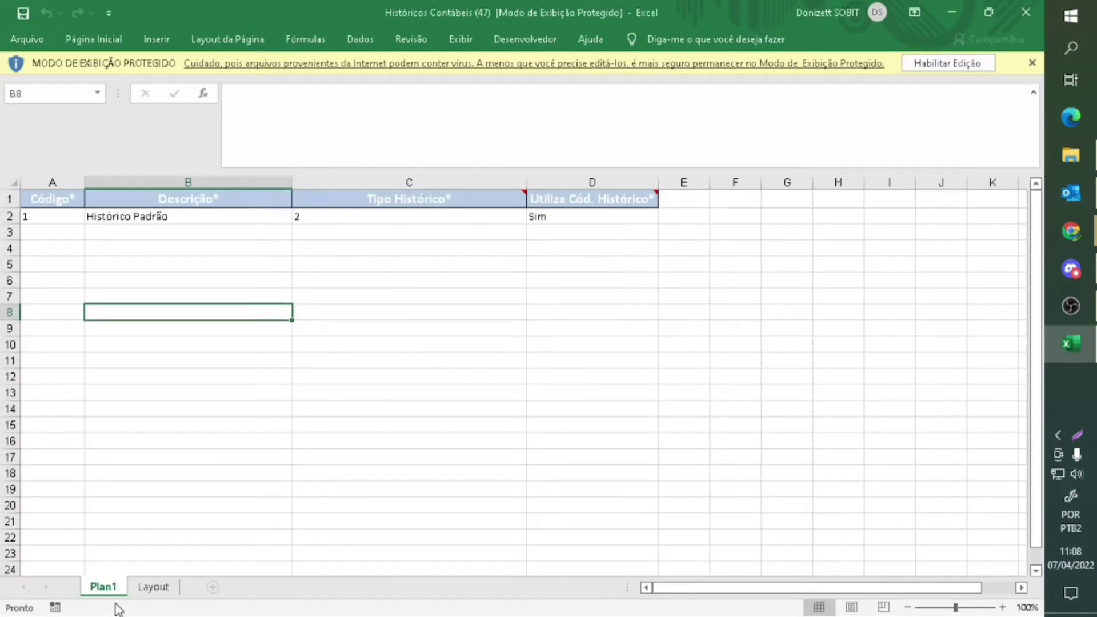
left_click(948, 65)
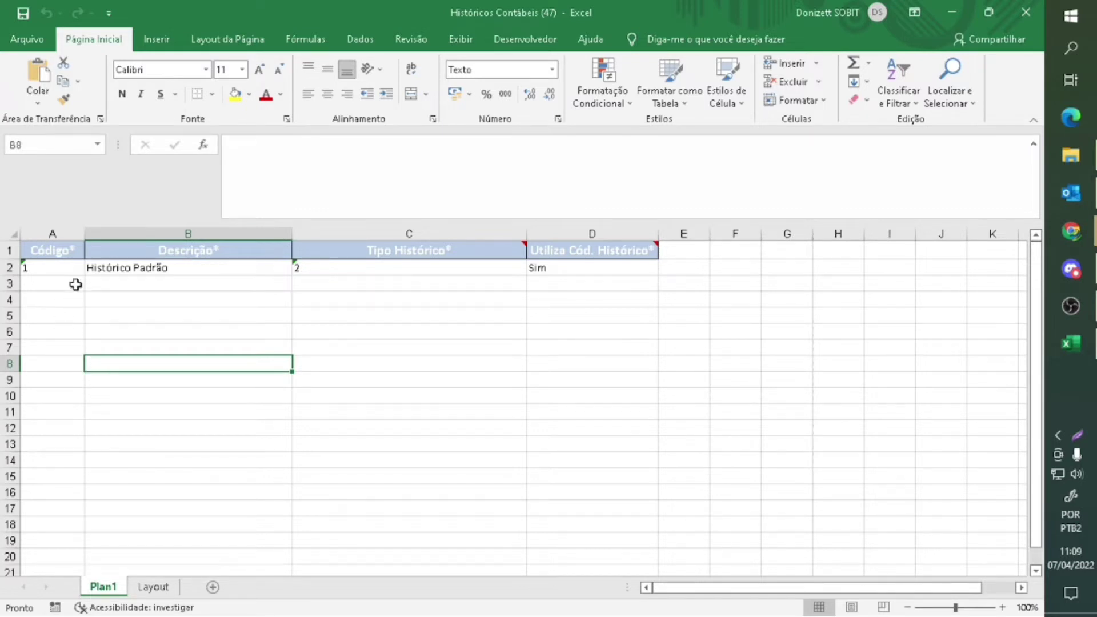
- Fill rows 2 to 5 with codes 1 to 4 and descriptions Histórico Padrão 1 to Histórico Padrão 4
left_click(68, 266)
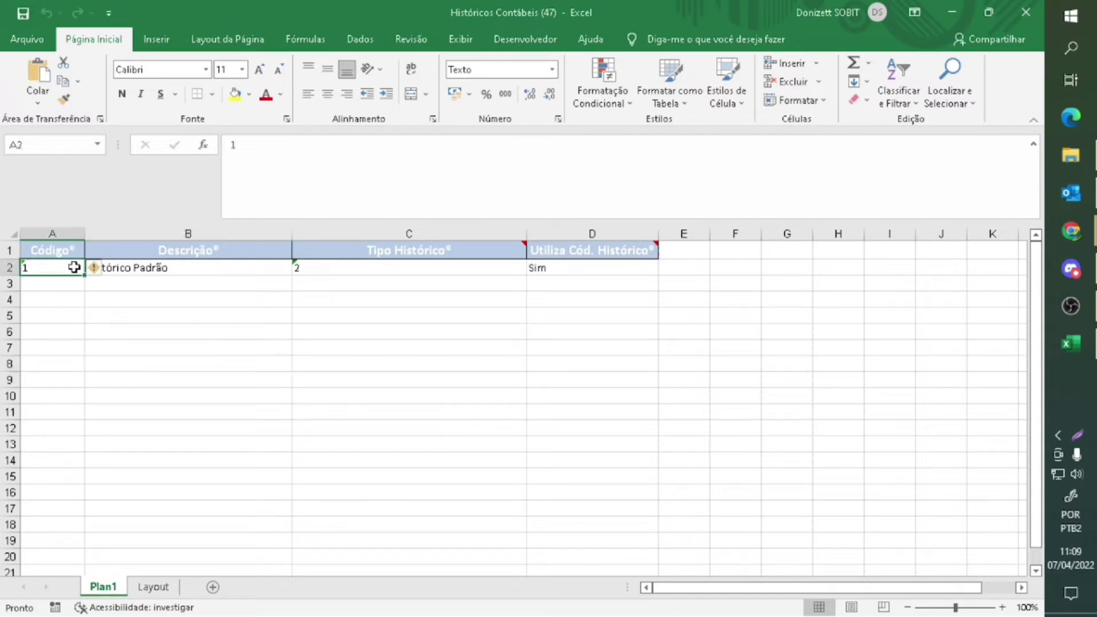
left_click_drag(86, 274, 89, 322)
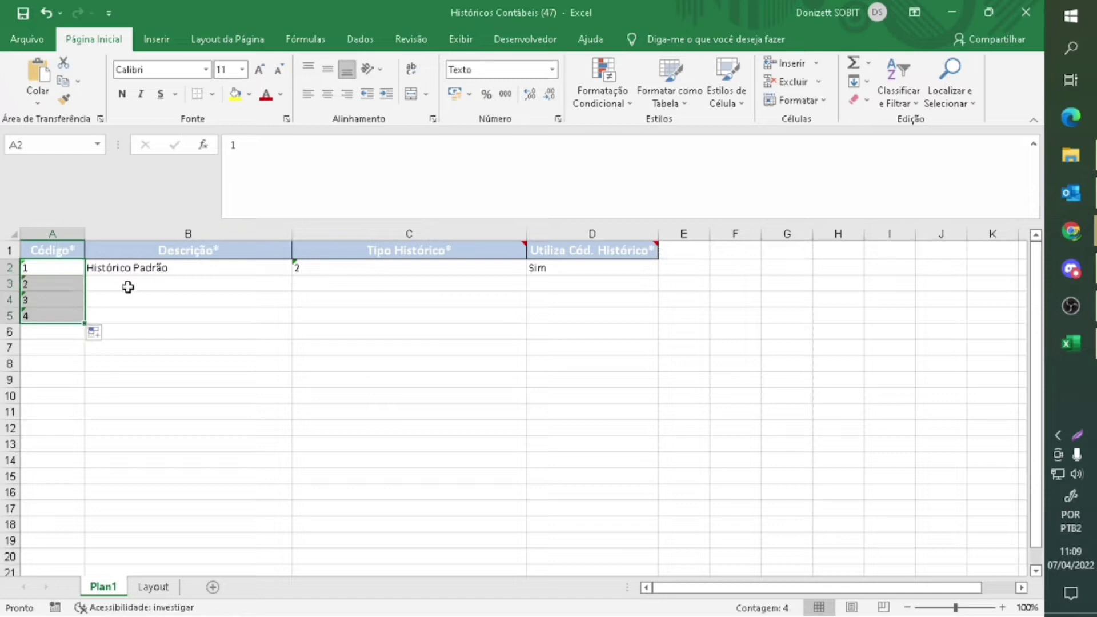
left_click(194, 274)
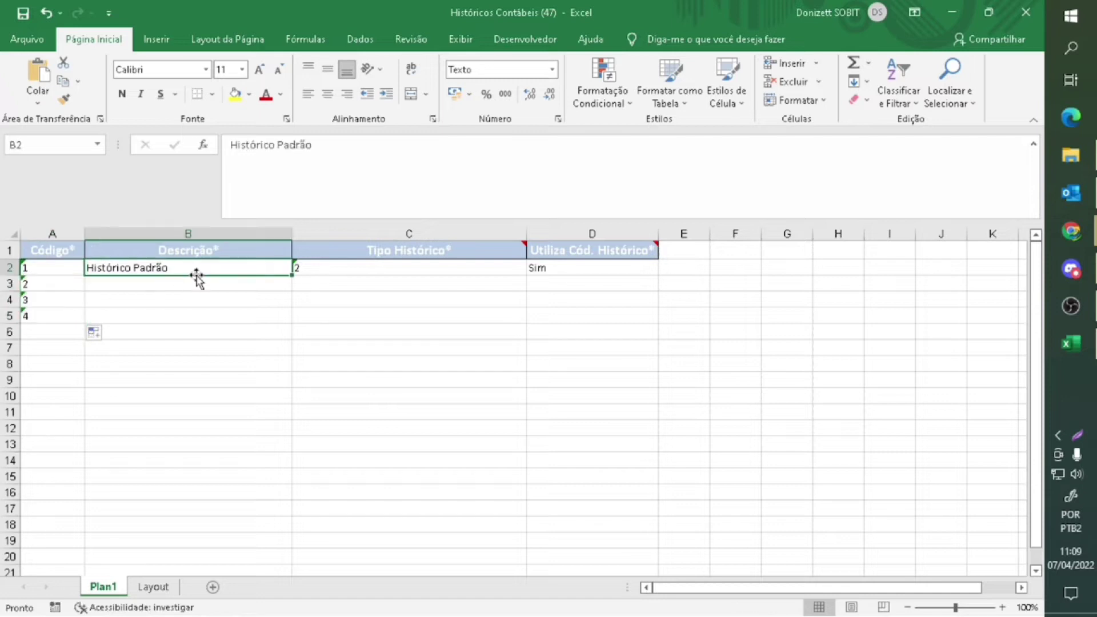
left_click(340, 154)
type("1")
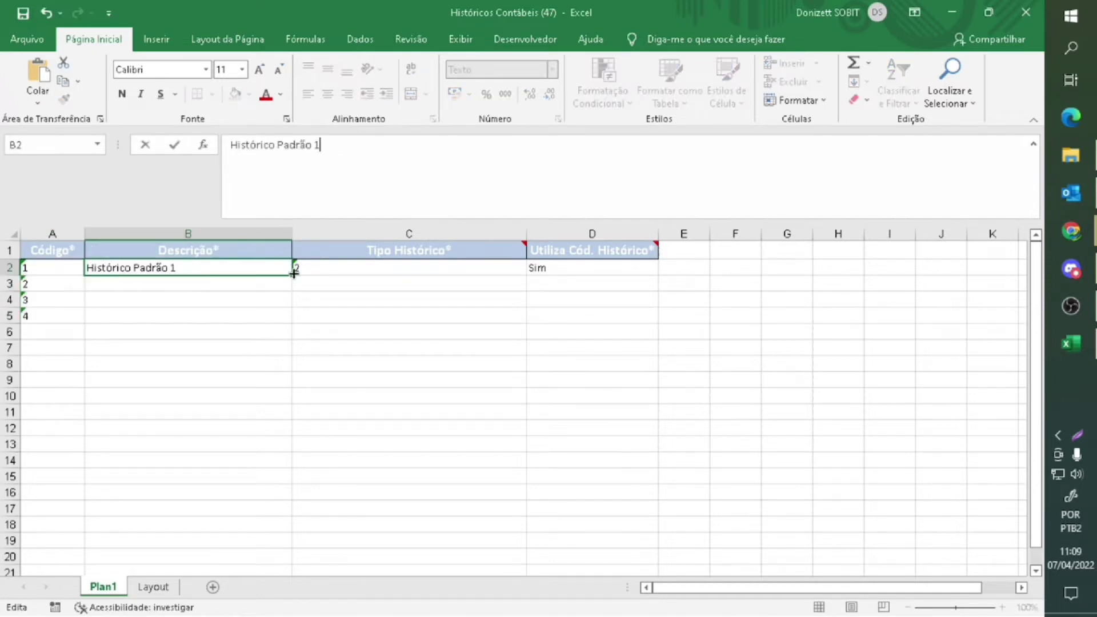
left_click_drag(291, 275, 288, 322)
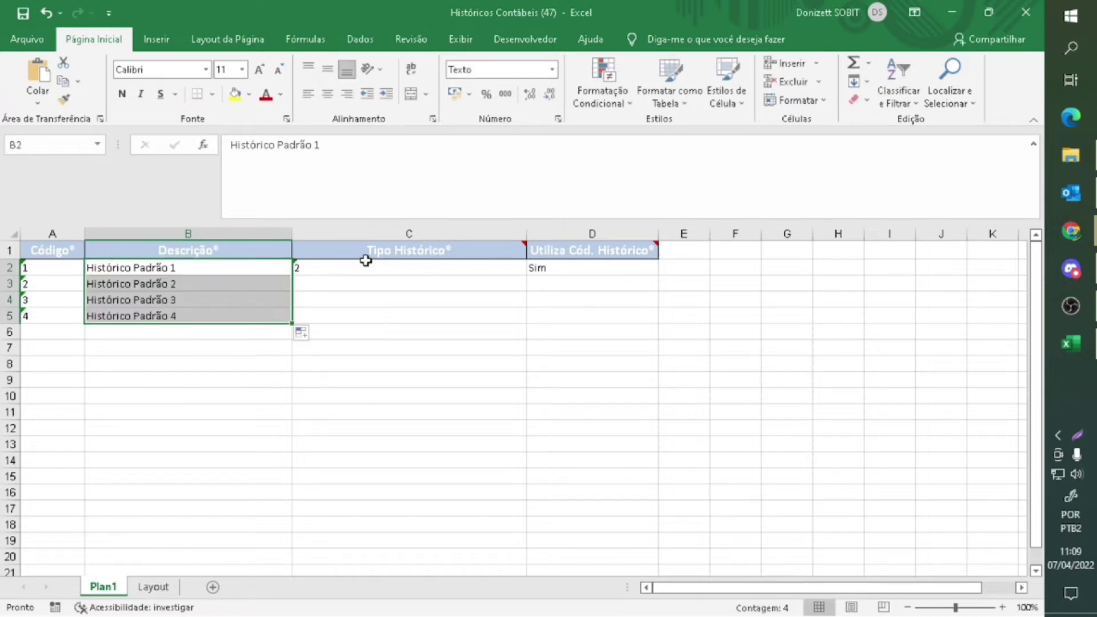
- Compare the spreadsheet's Tipo Histórico and Utiliza Cód. Histórico columns with the matching fields and type options in the Sobit form
left_click(370, 268)
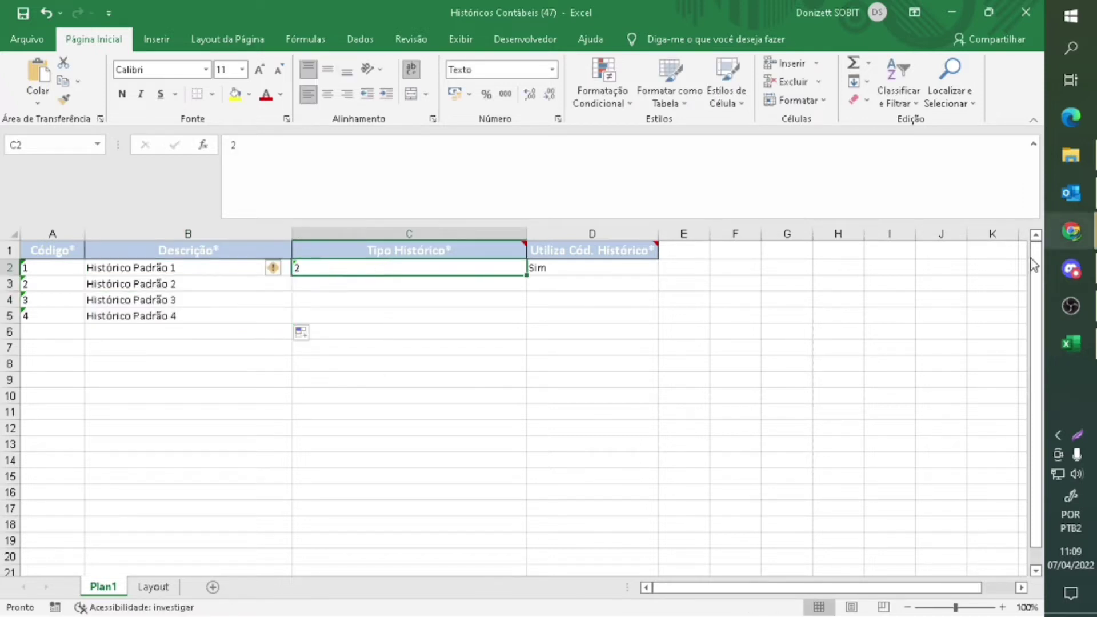
left_click(624, 270)
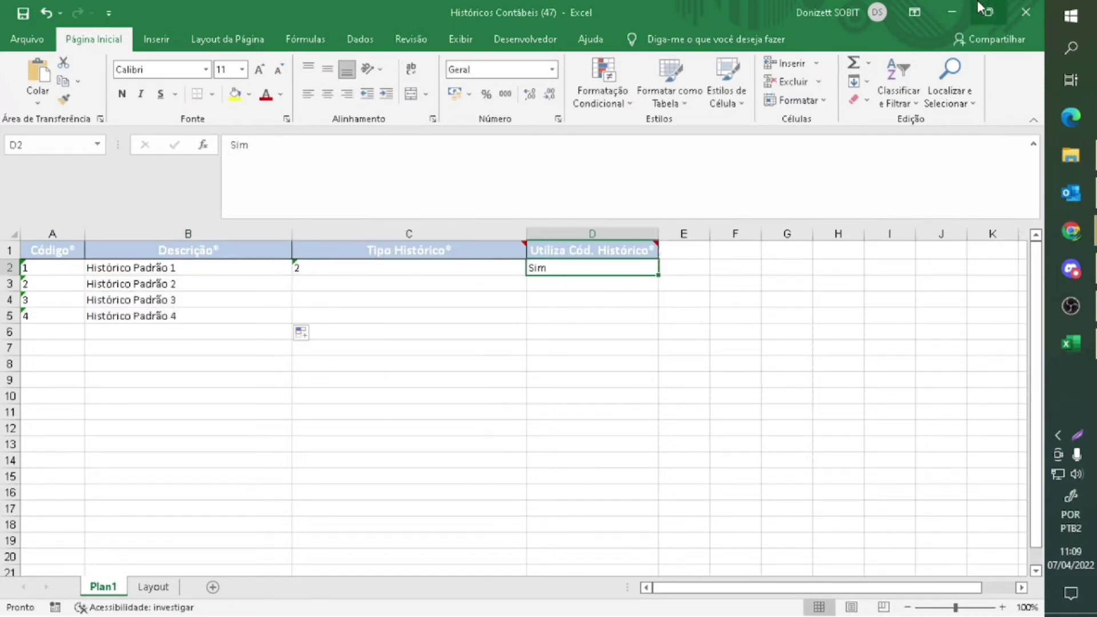
left_click(952, 12)
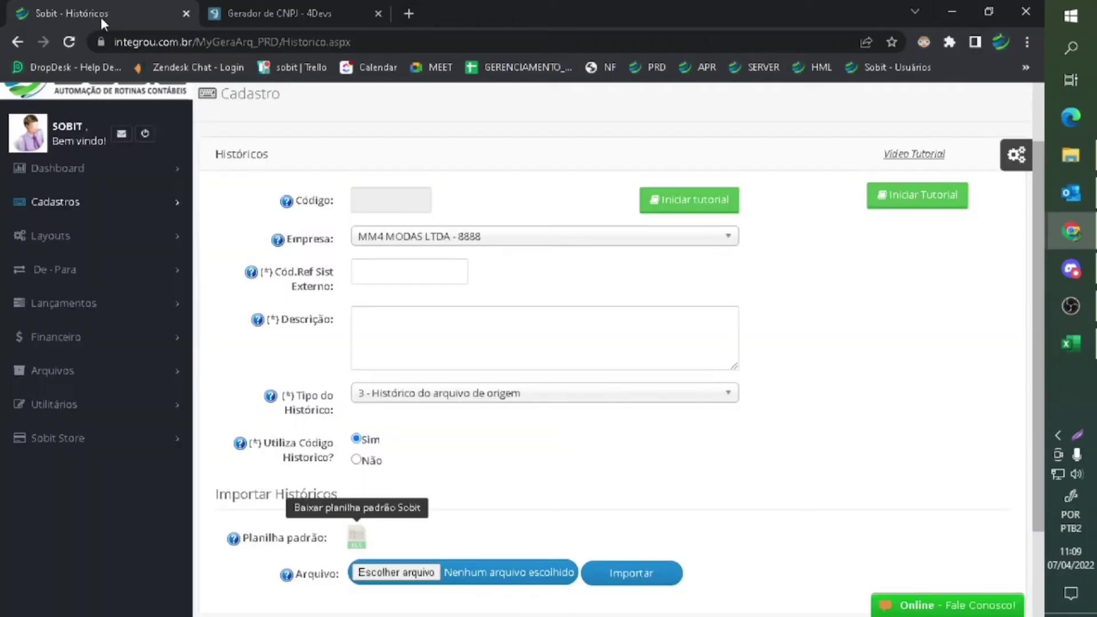
left_click(437, 403)
left_click(521, 400)
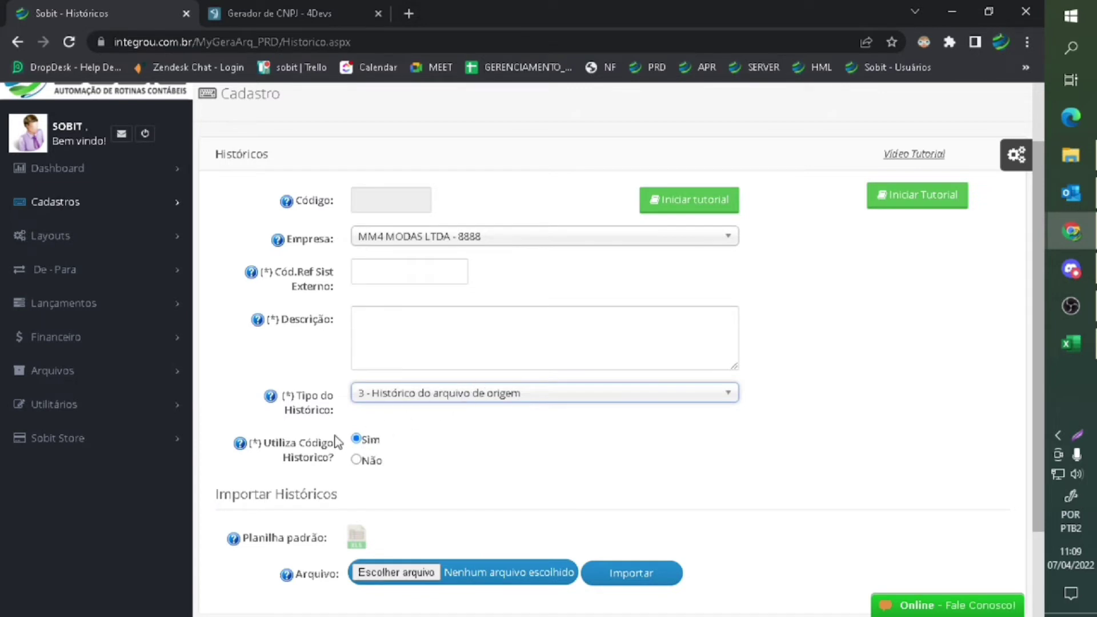
left_click_drag(266, 447, 330, 469)
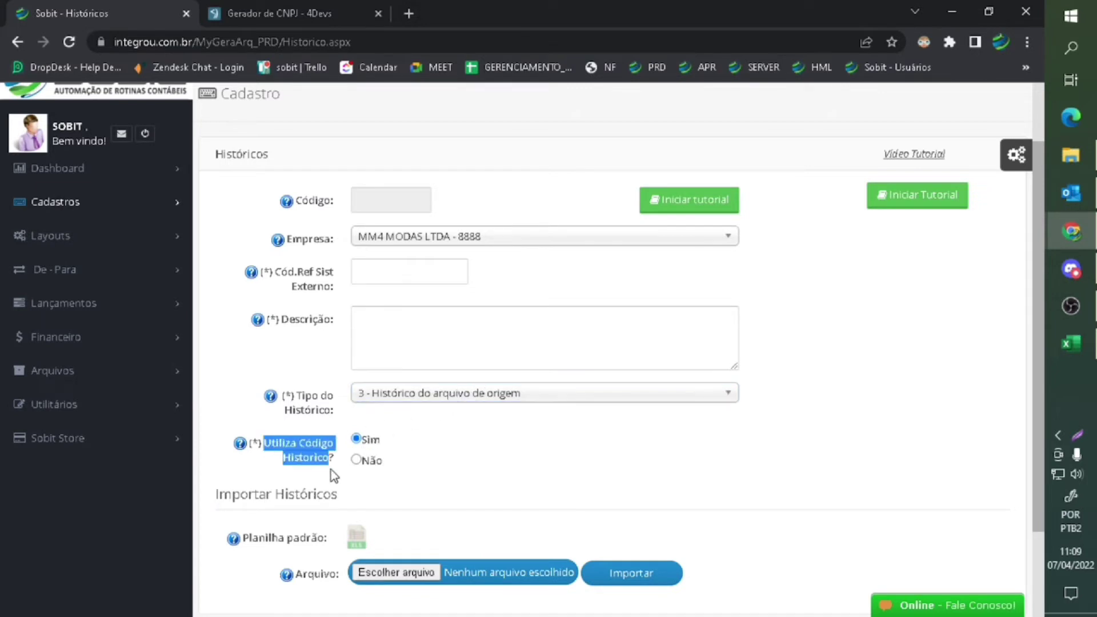
left_click(465, 456)
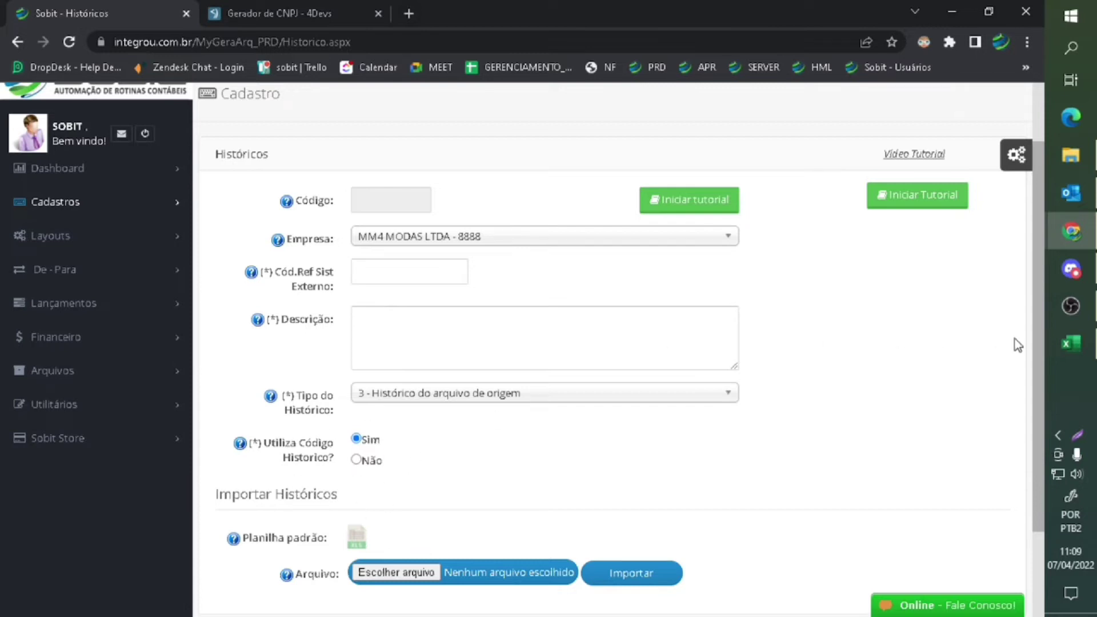
left_click(1057, 340)
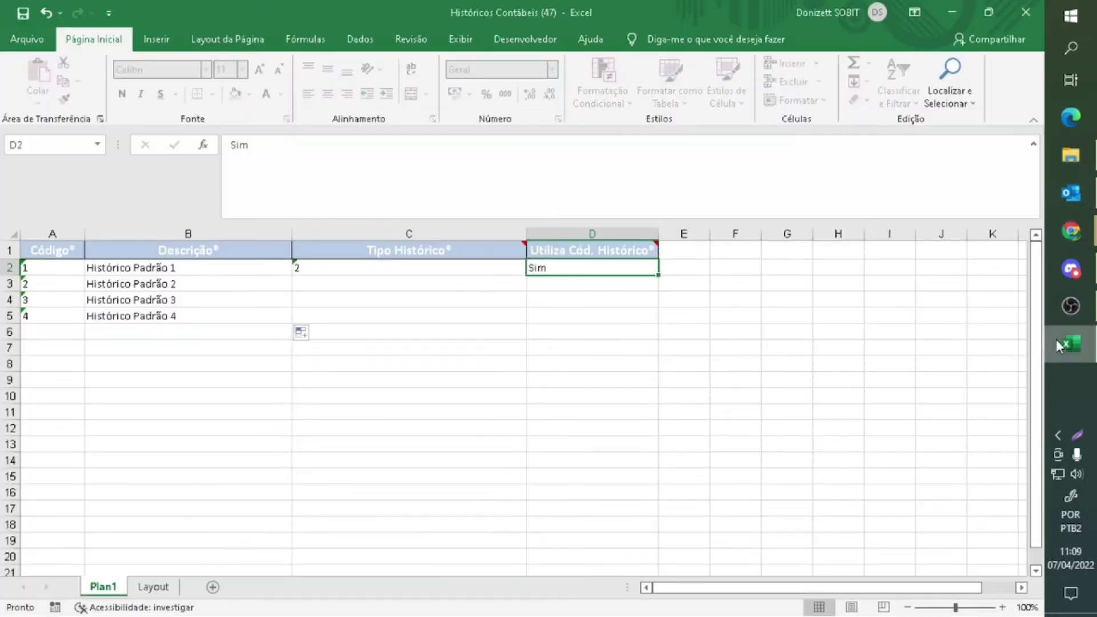
left_click(951, 12)
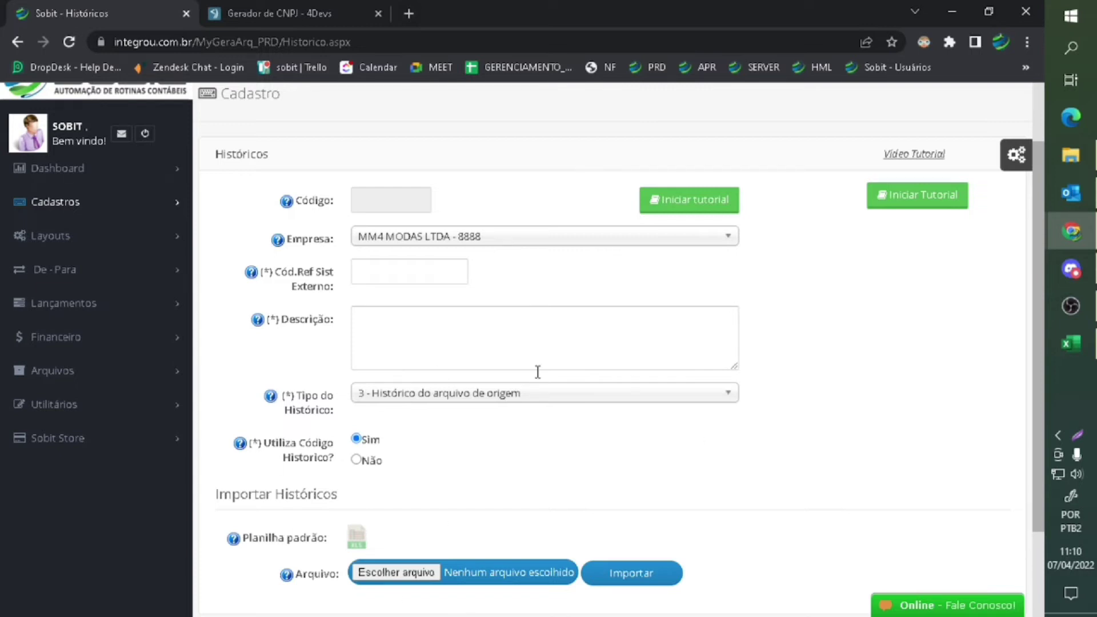
left_click(454, 397)
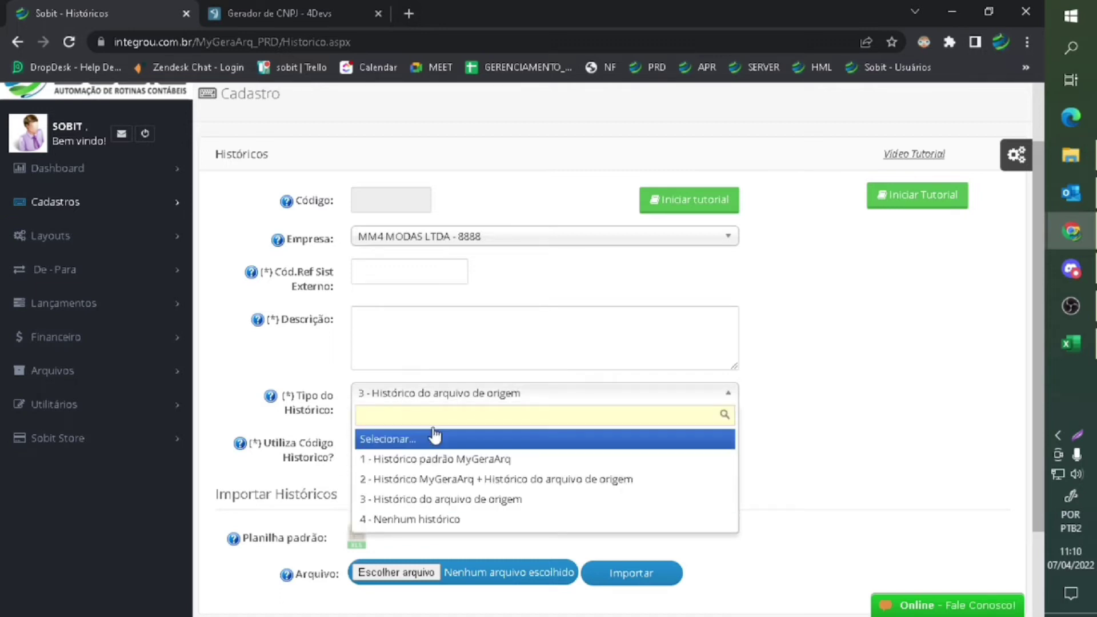
left_click(547, 388)
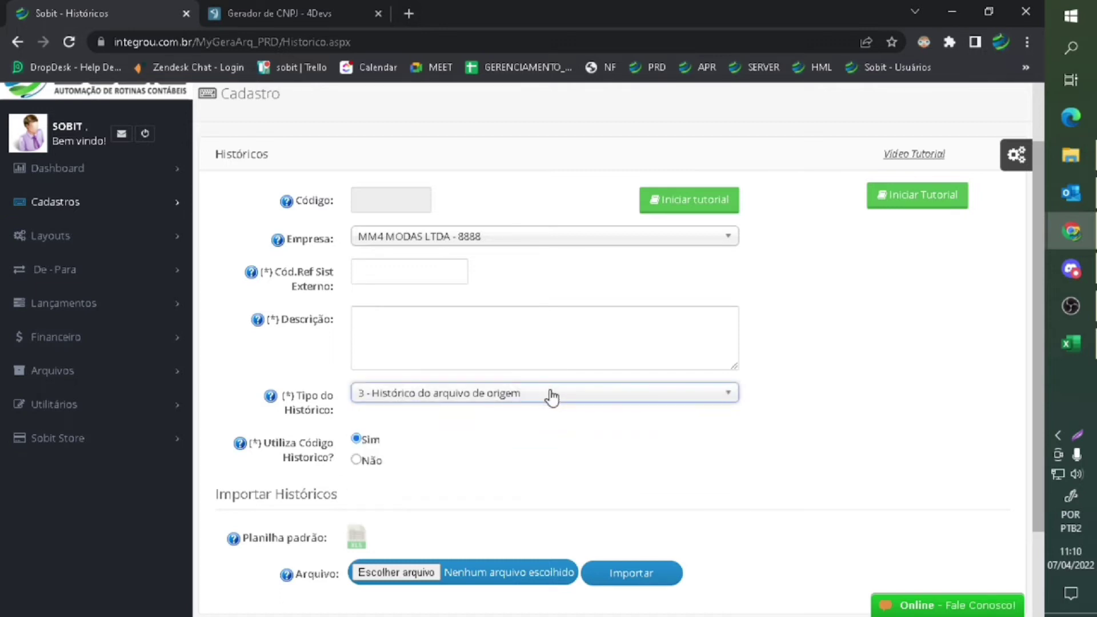
- In the Excel spreadsheet, set Tipo Histórico to 1, 2, 3 and 4 in cells C2 to C5
left_click(1057, 337)
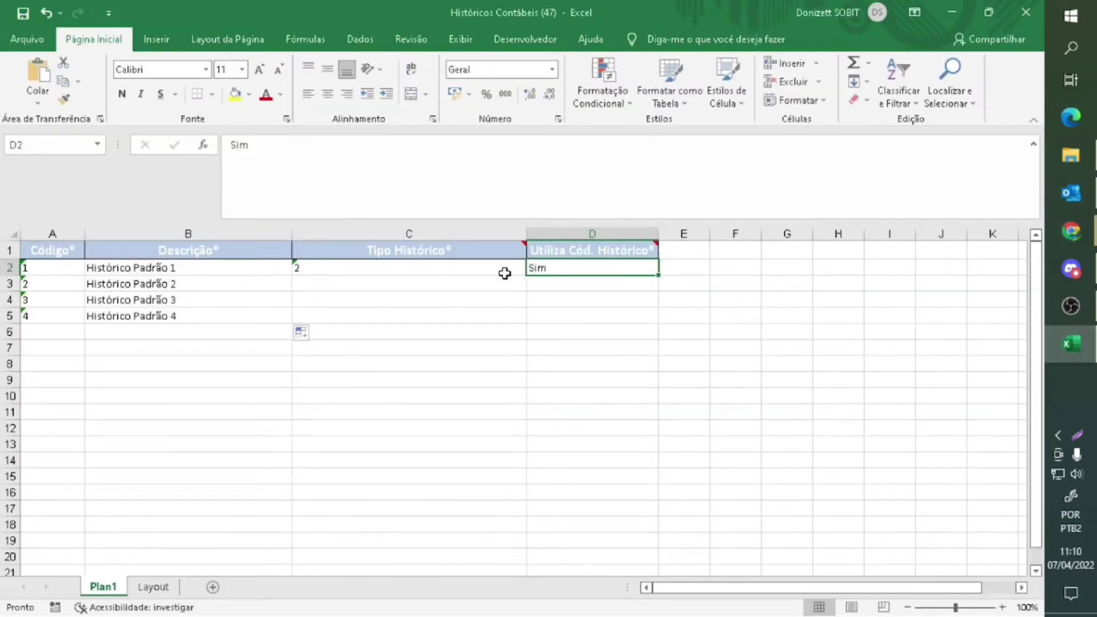
double_click(505, 274)
key("BackSpace")
type("1")
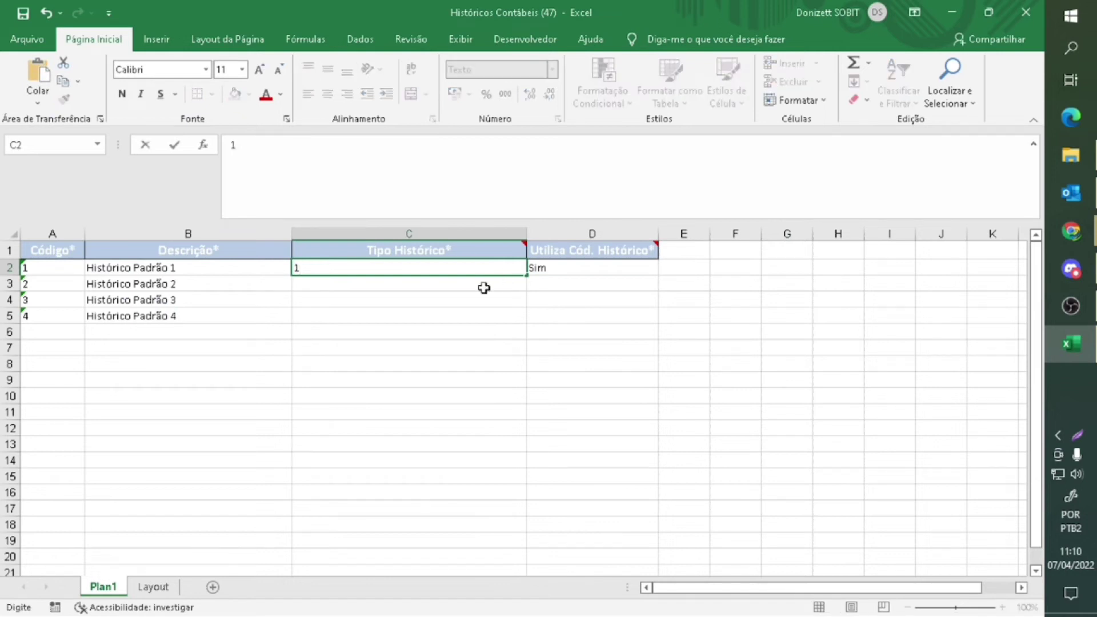
left_click(484, 287)
type("2")
left_click(470, 299)
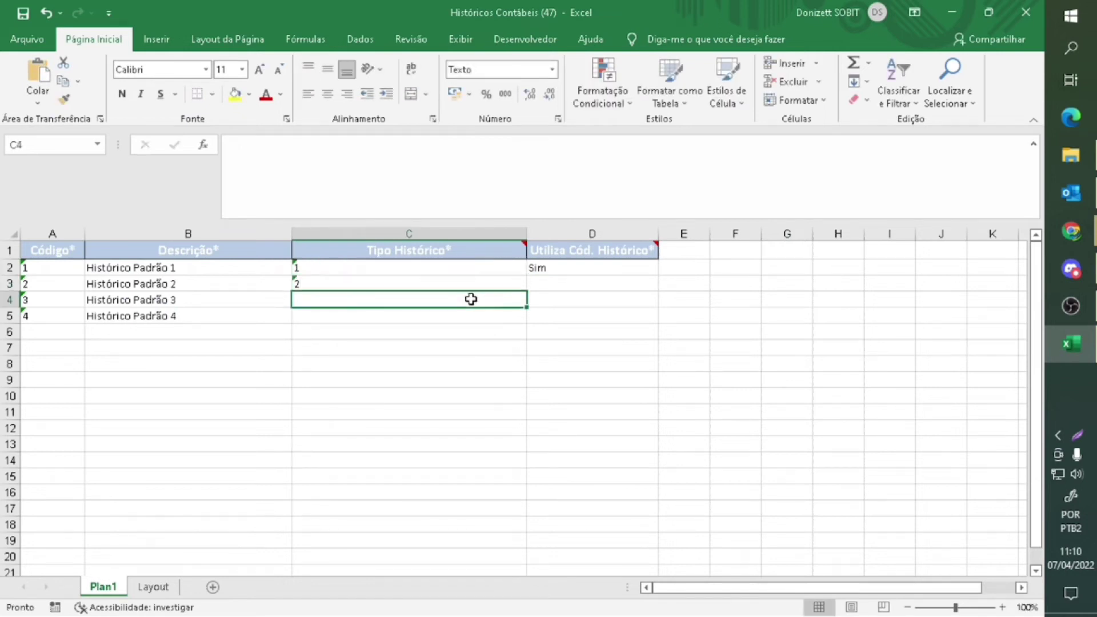
type("3")
left_click(479, 316)
type("4")
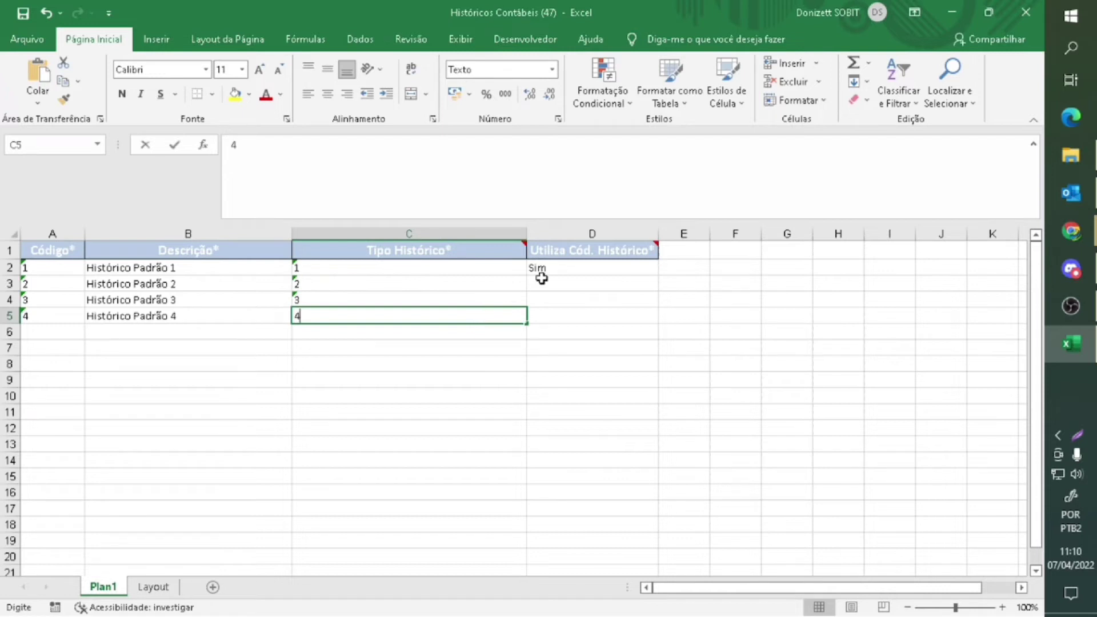
- Set Utiliza Cód. Histórico to Não for all four entries in D2 to D5
left_click(568, 269)
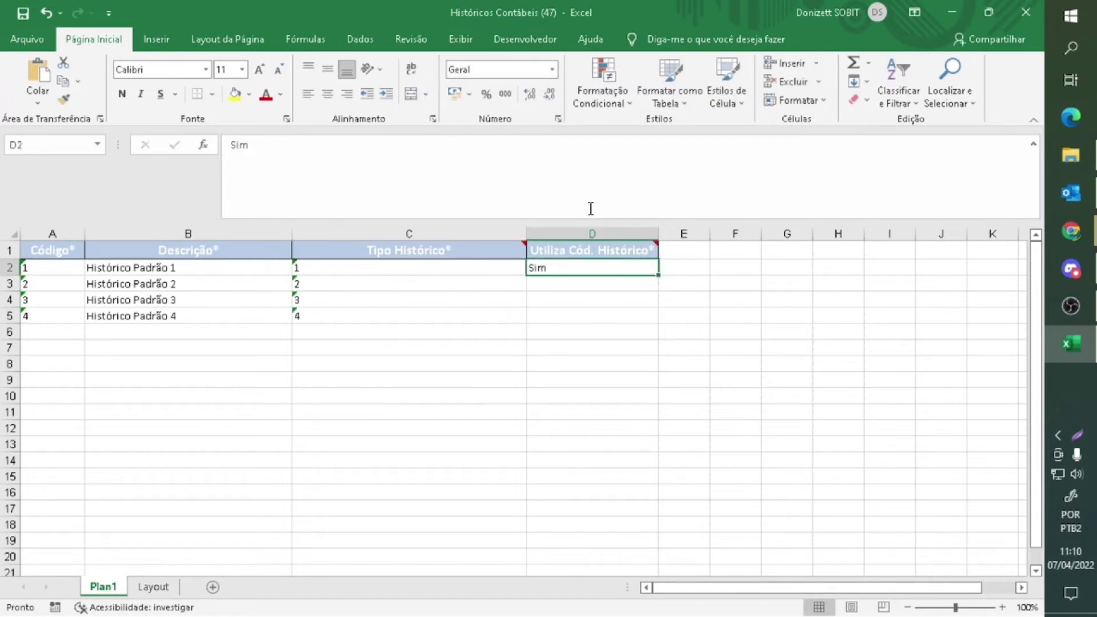
left_click_drag(282, 172, 214, 174)
type("Não")
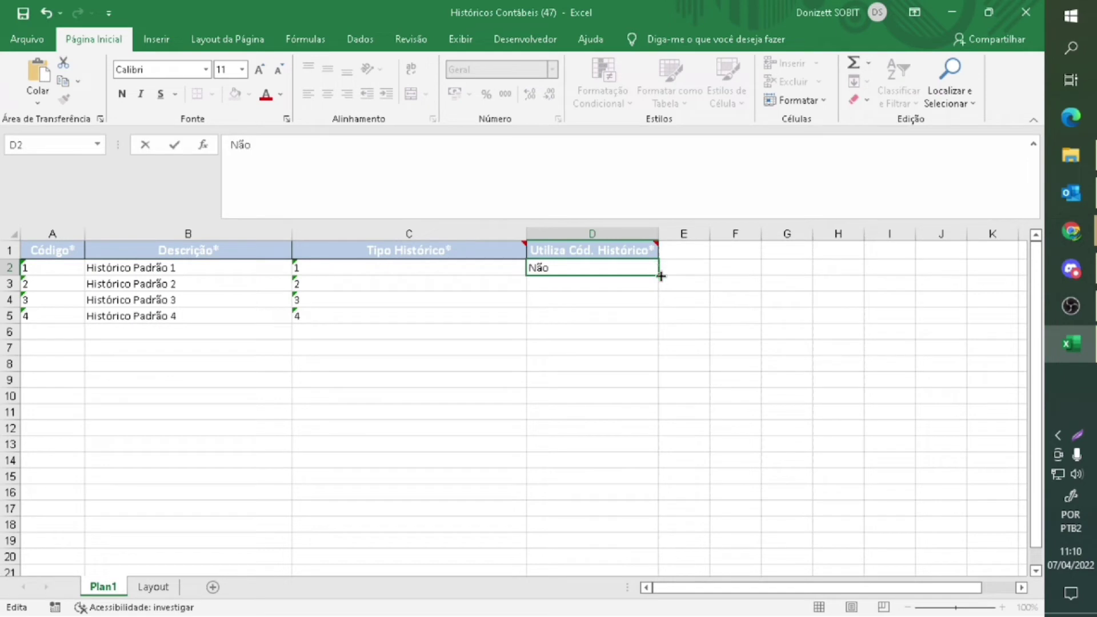
left_click_drag(658, 275, 652, 316)
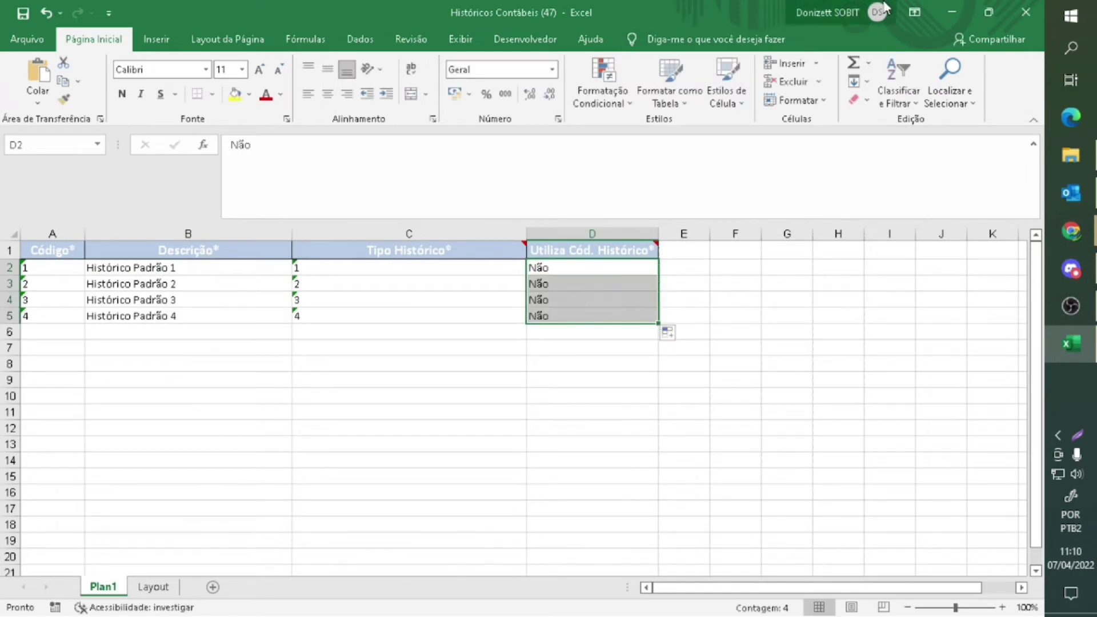
- Back in the Sobit form in the browser, set Tipo do Histórico to 1 - Histórico padrão MyGeraArq
left_click(952, 12)
left_click(429, 397)
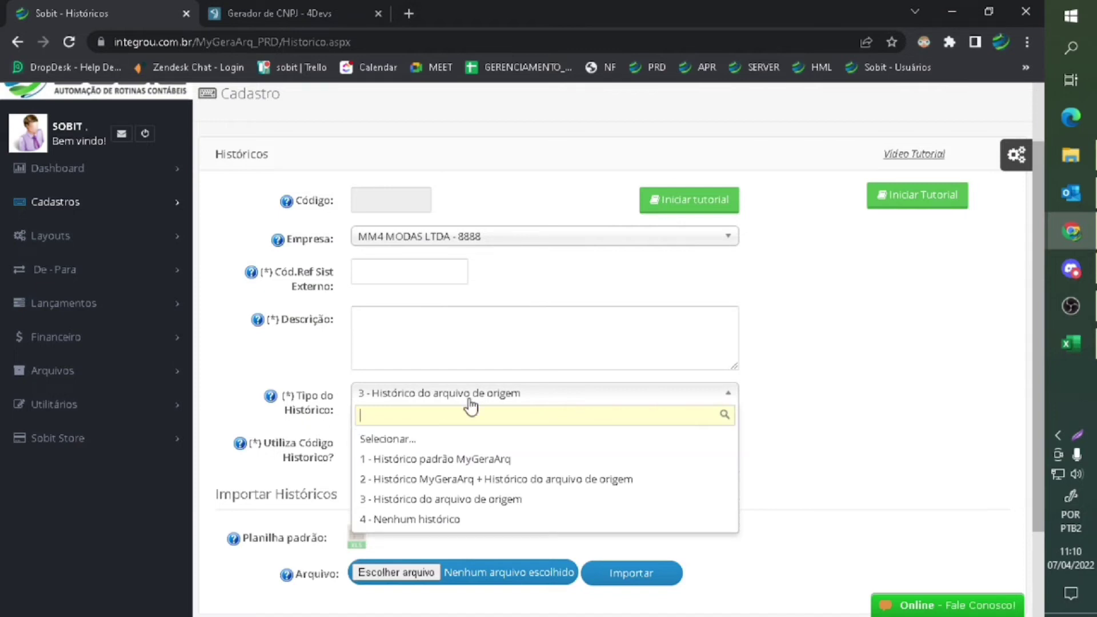
left_click(415, 463)
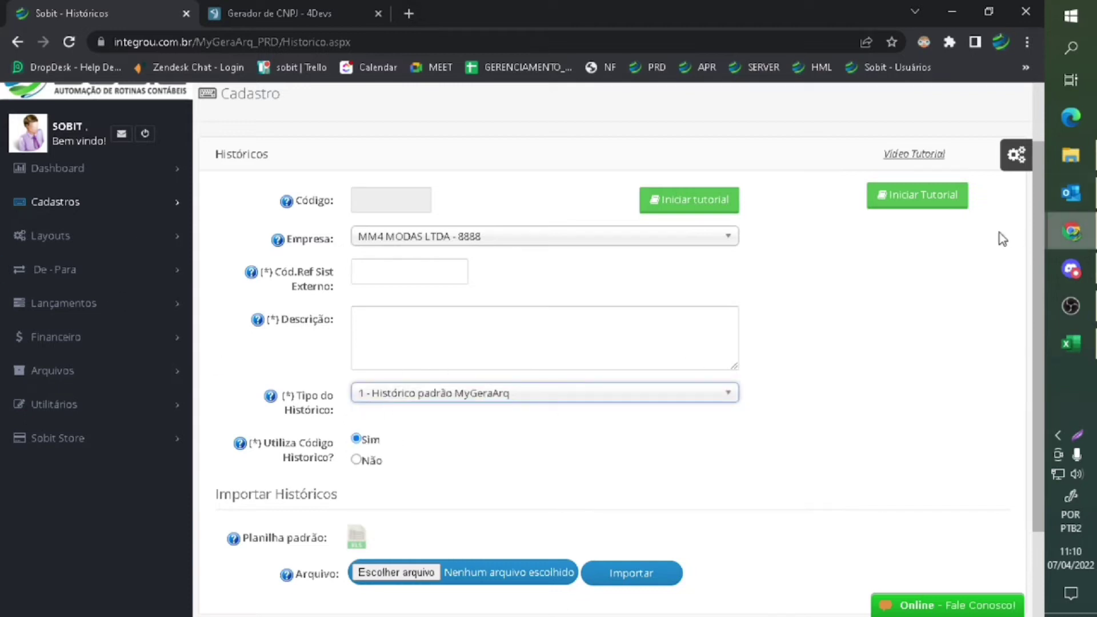
- Copy the description Histórico Padrão 1 from cell B2 in Excel into the Descrição field of the Sobit form
left_click(1070, 343)
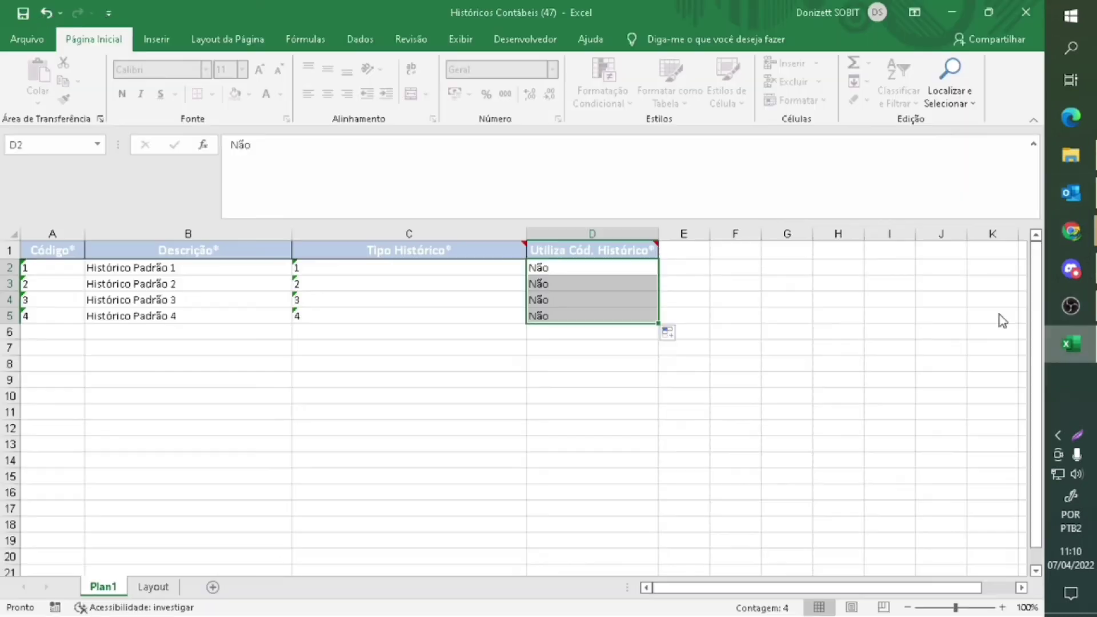
left_click(48, 268)
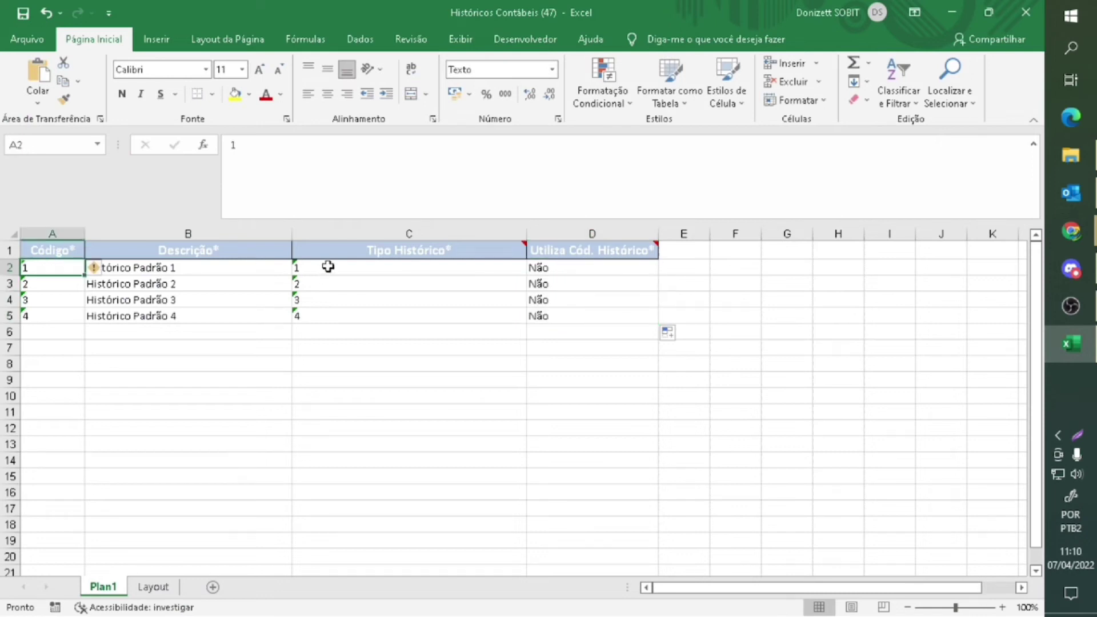
left_click(285, 267)
left_click_drag(436, 161, 207, 166)
key("ctrl+c")
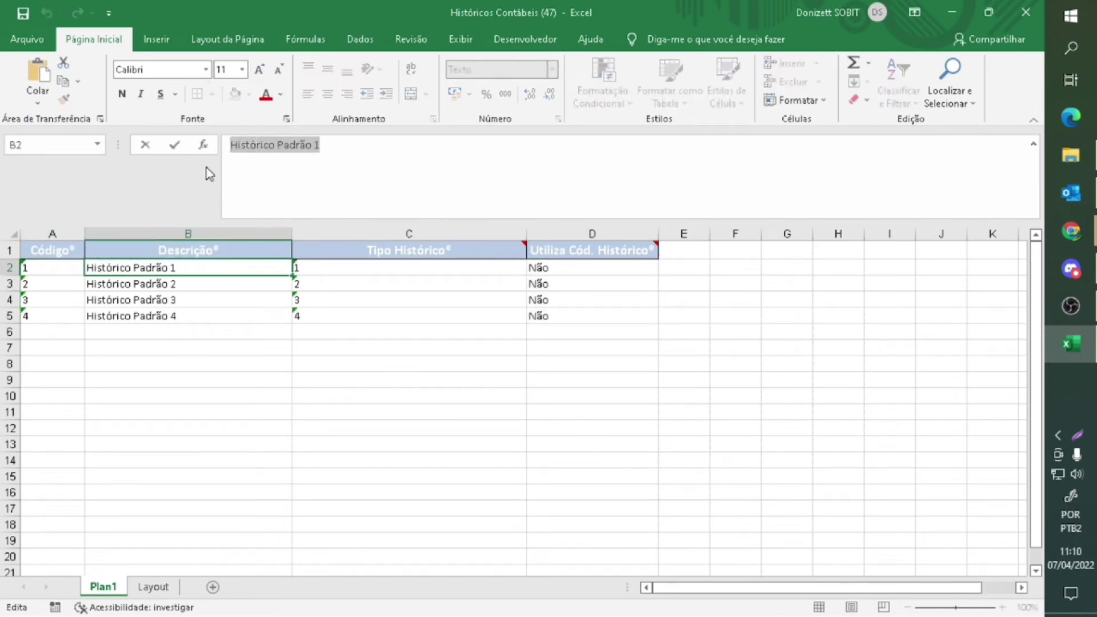
left_click(951, 12)
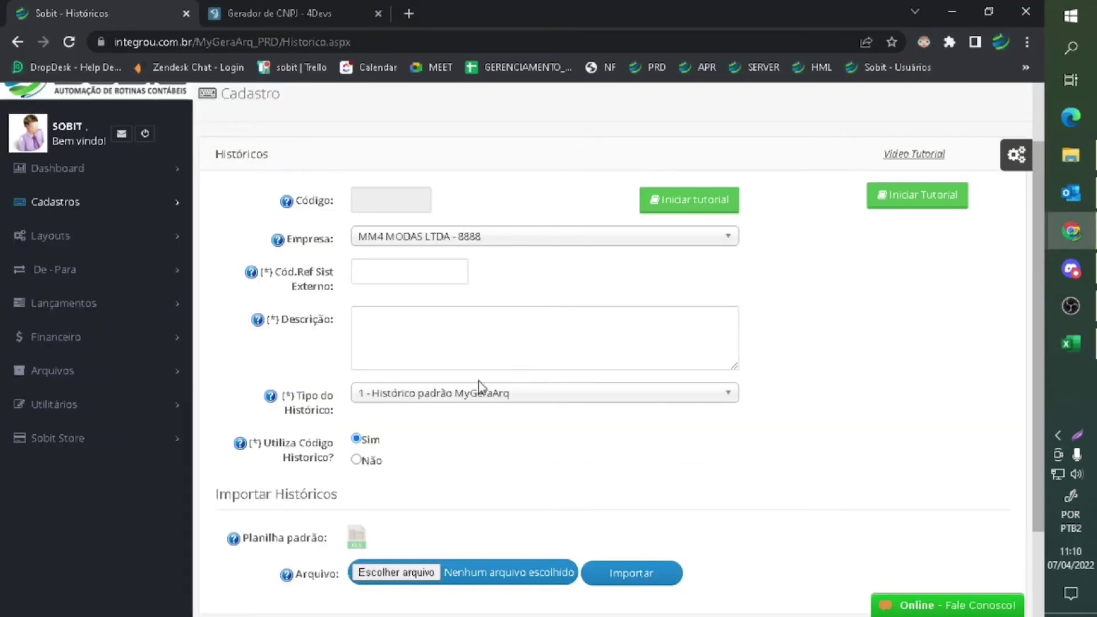
left_click(434, 343)
key("ctrl+v")
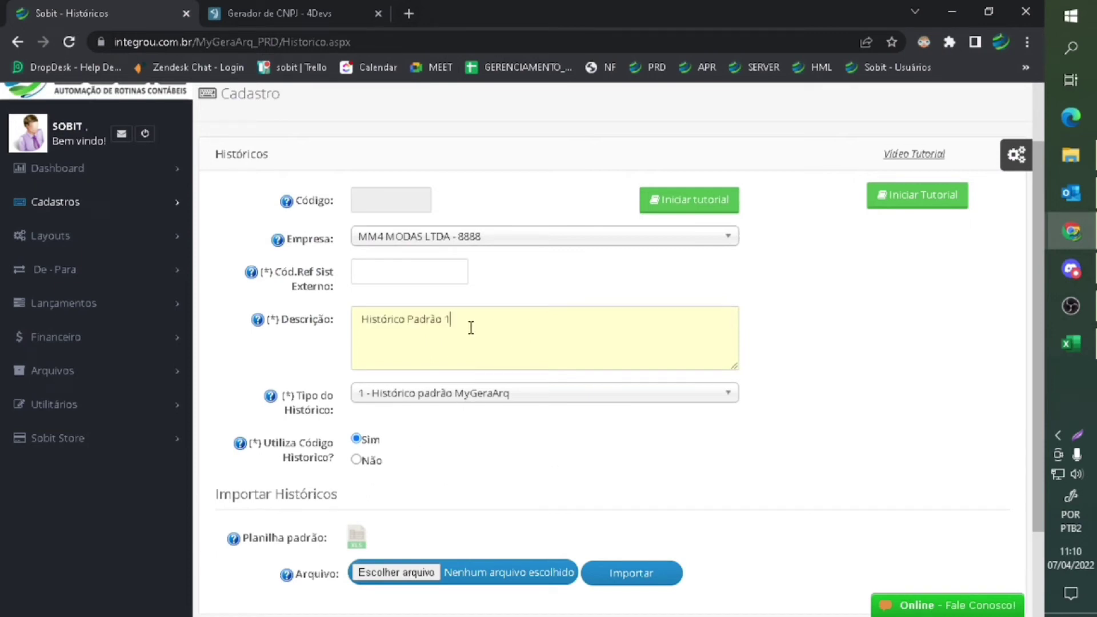
- Set Tipo do Histórico to 2 - Histórico MyGeraArq + Histórico do arquivo de origem and change the Descrição to Histórico Padrão 2
left_click_drag(471, 328, 317, 337)
left_click(492, 330)
left_click(460, 396)
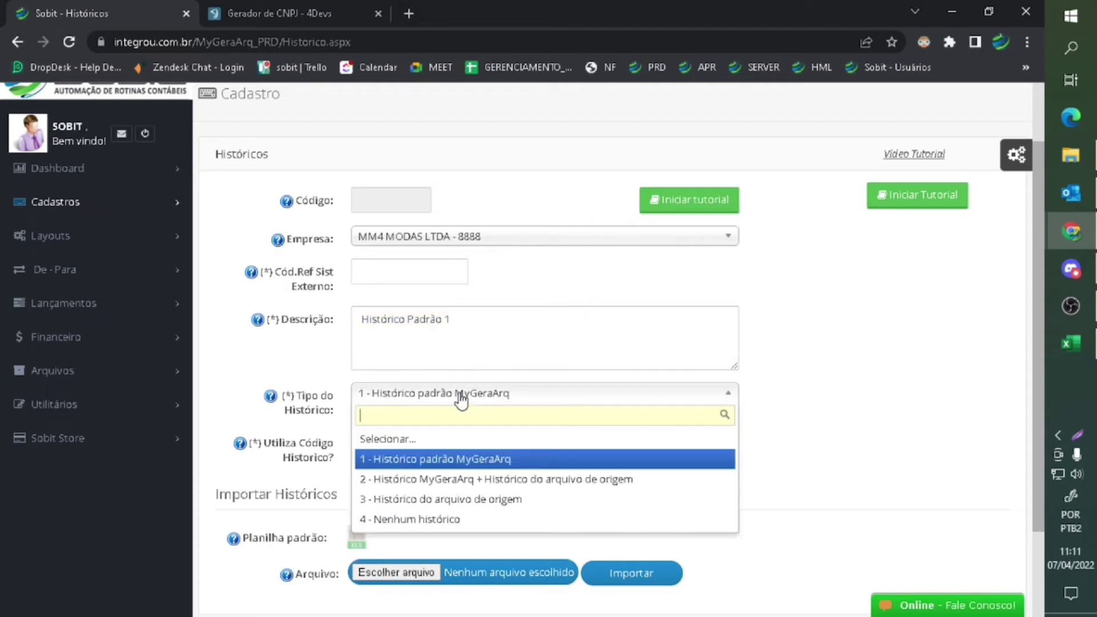
left_click(415, 486)
left_click(491, 344)
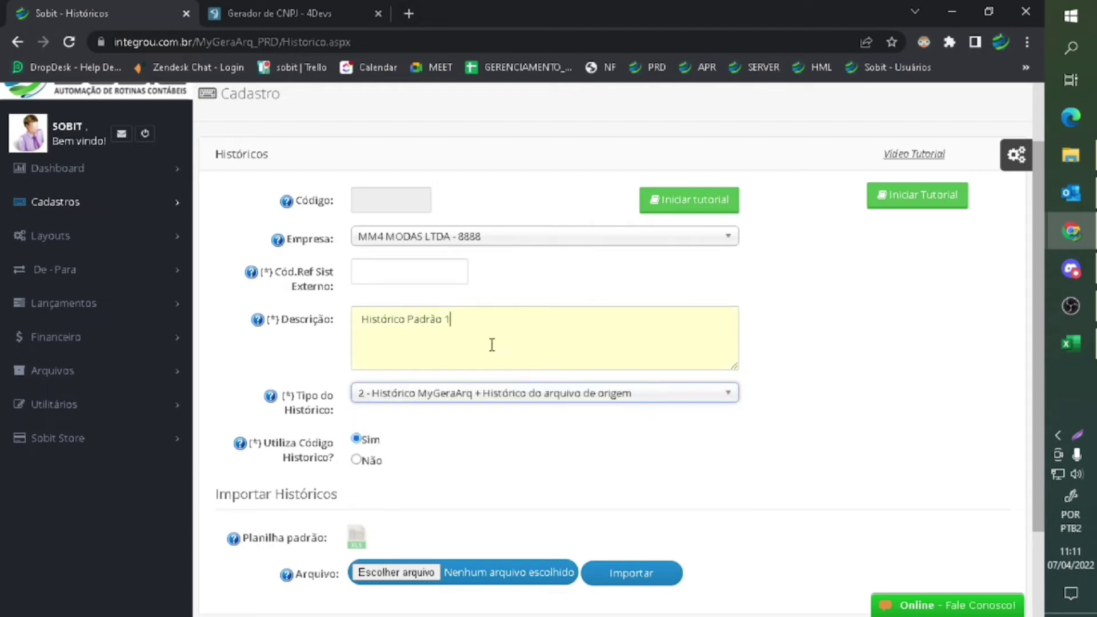
key("BackSpace")
type("2")
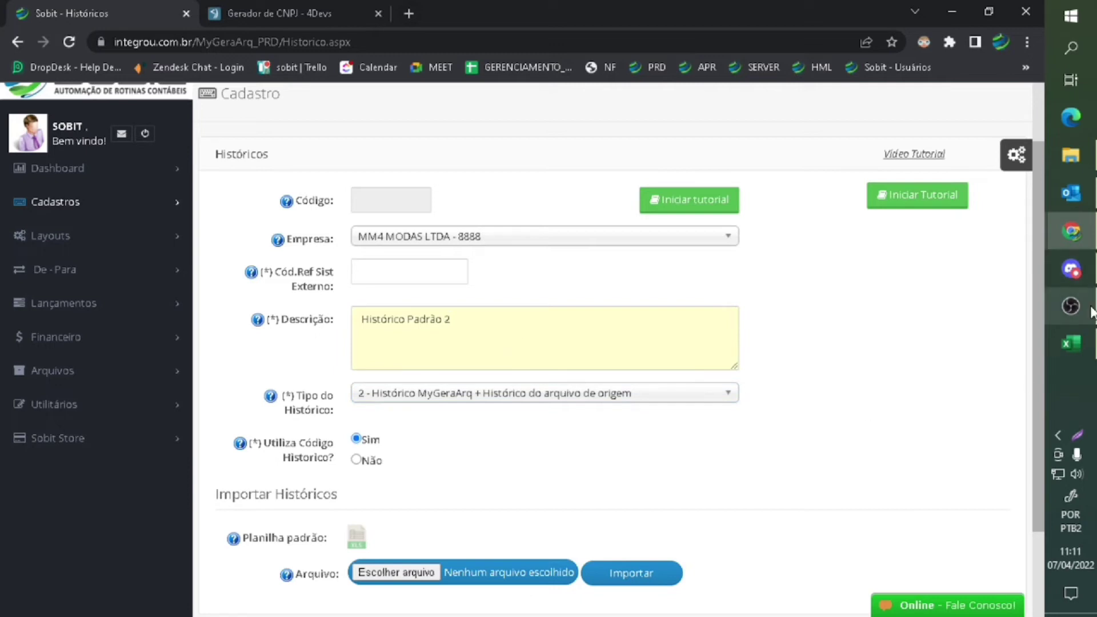
key("alt+Tab")
key("alt+Tab")
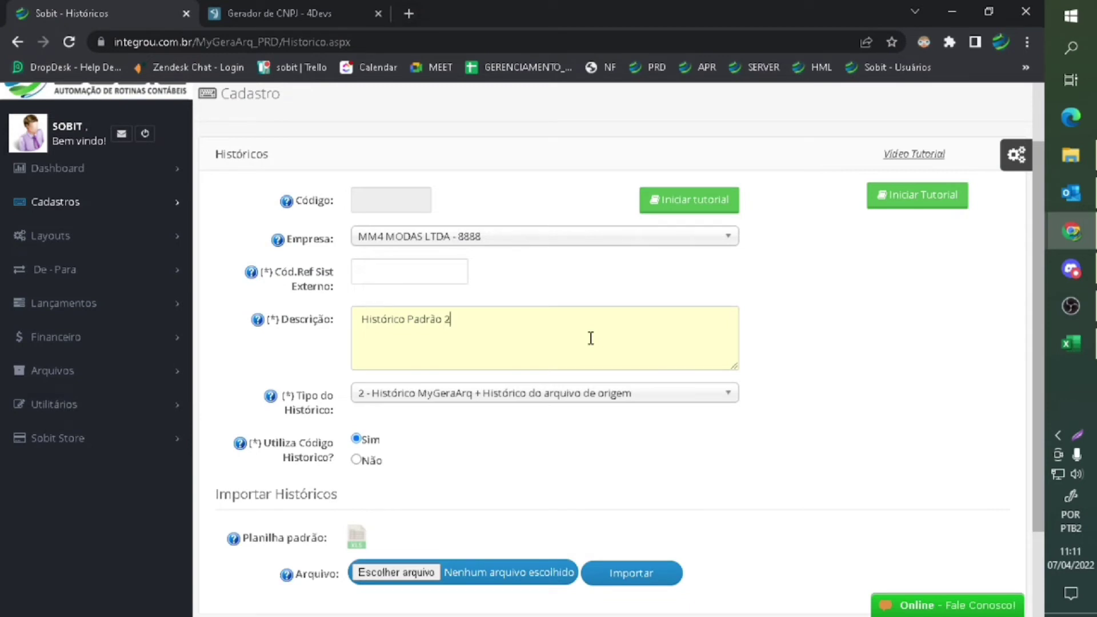
- Extend the Descrição text to Histórico Padrão 2 + Complemento
type("+ COmp")
key("BackSpace")
key("BackSpace")
type("omplemtn")
key("BackSpace")
type("ento")
left_click_drag(566, 327, 353, 332)
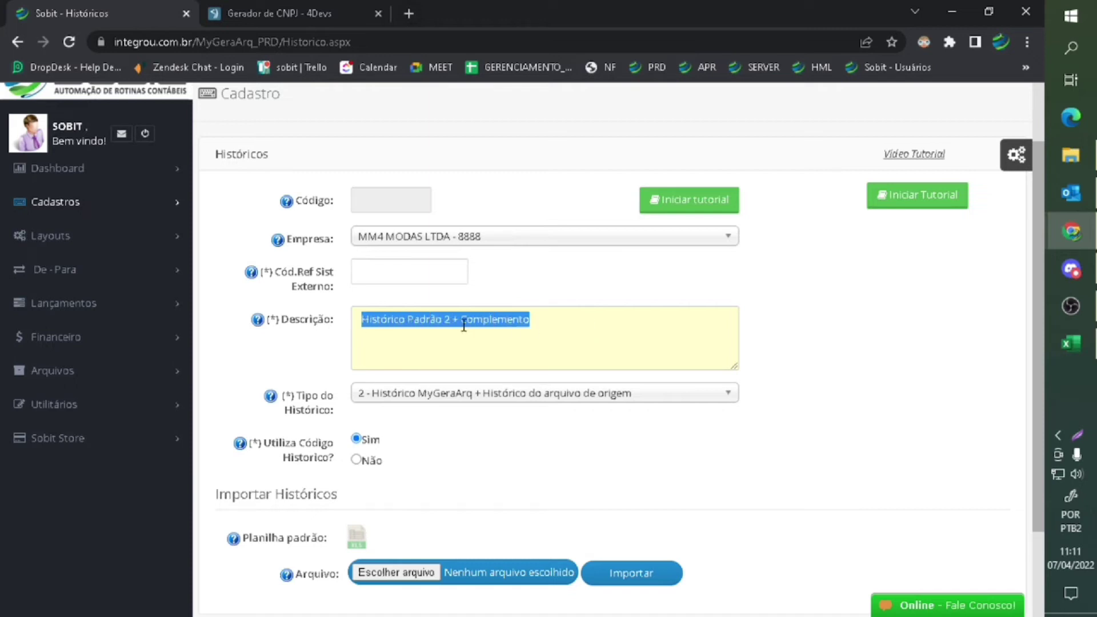
left_click(563, 326)
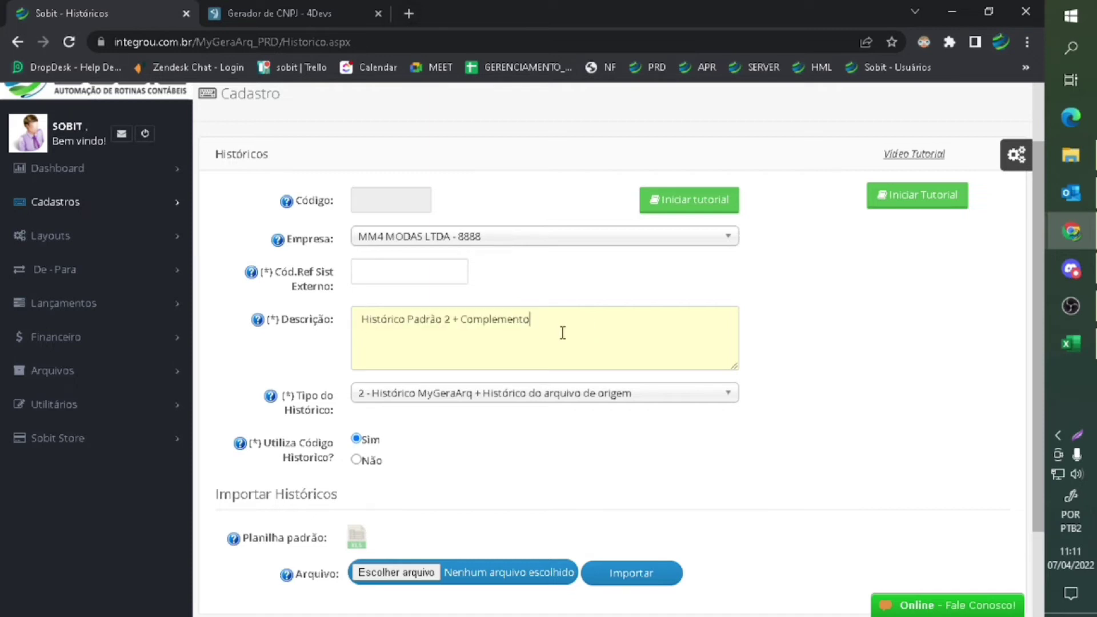
- Set Tipo do Histórico to 3 - Histórico do arquivo de origem and shorten the Descrição to Complemento
left_click(591, 394)
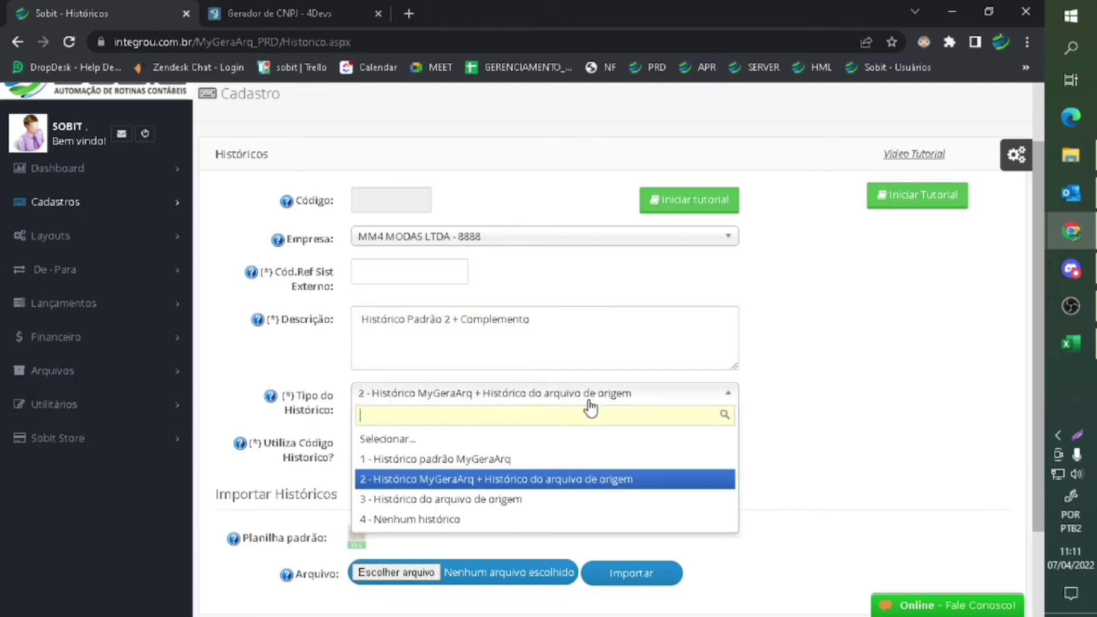
left_click(588, 500)
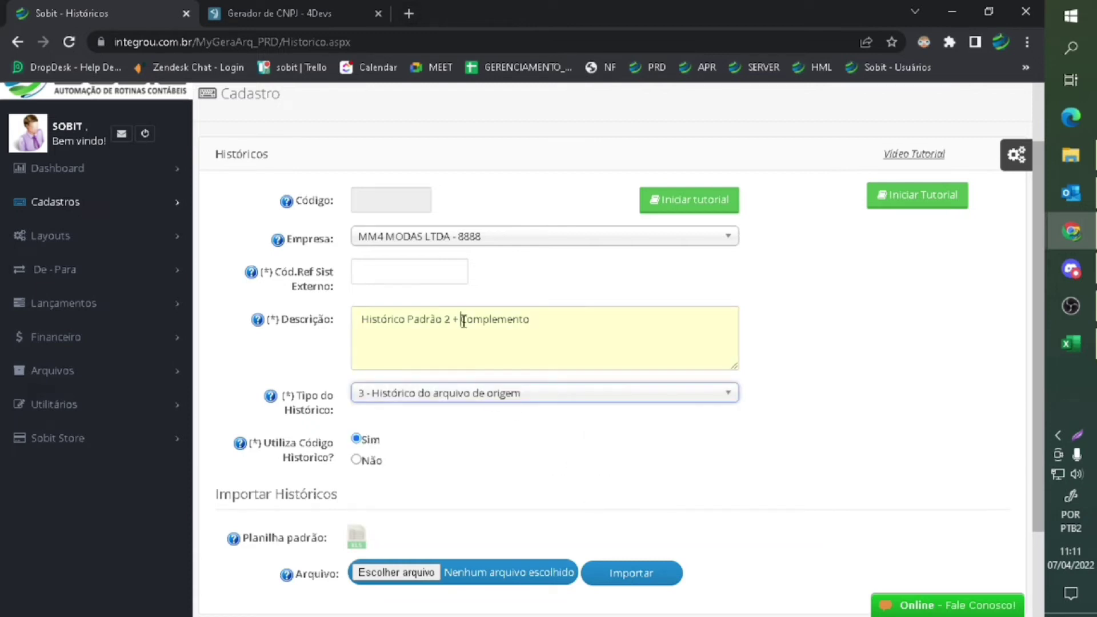
left_click_drag(463, 320, 333, 336)
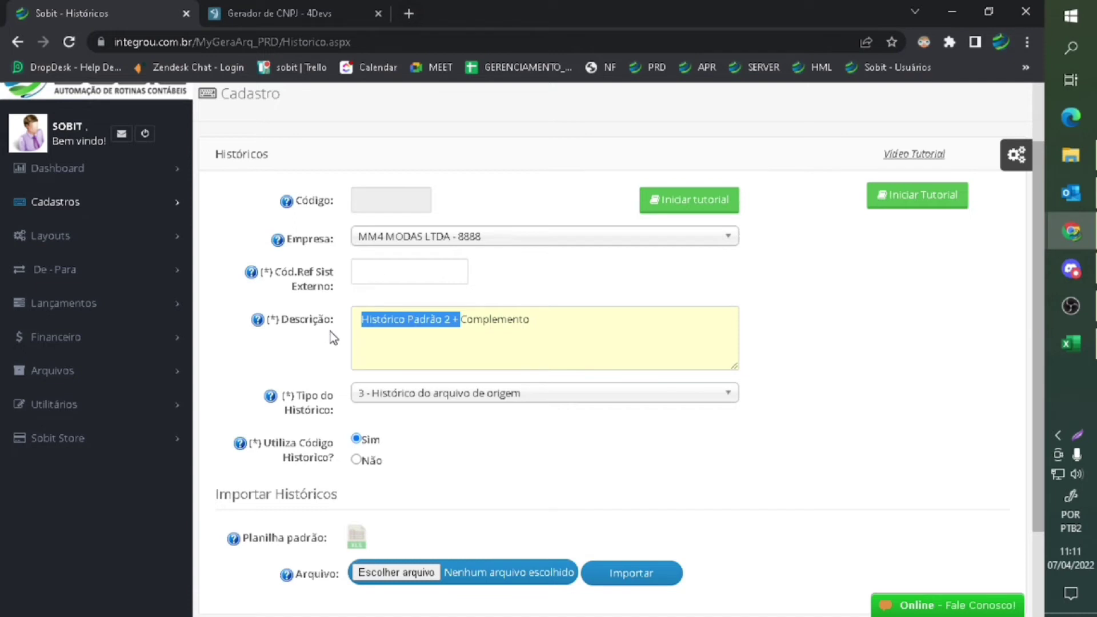
key("BackSpace")
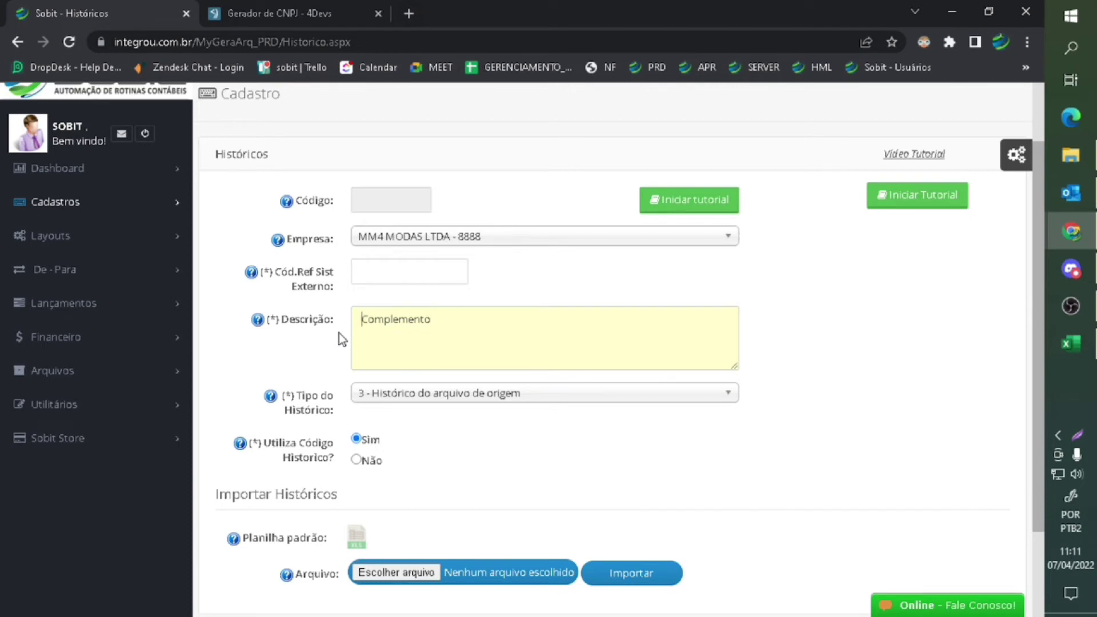
left_click_drag(522, 326, 306, 336)
left_click(522, 325)
- Set Tipo do Histórico to 4 - Nenhum histórico, clear the Descrição and undo the clearing
left_click(563, 408)
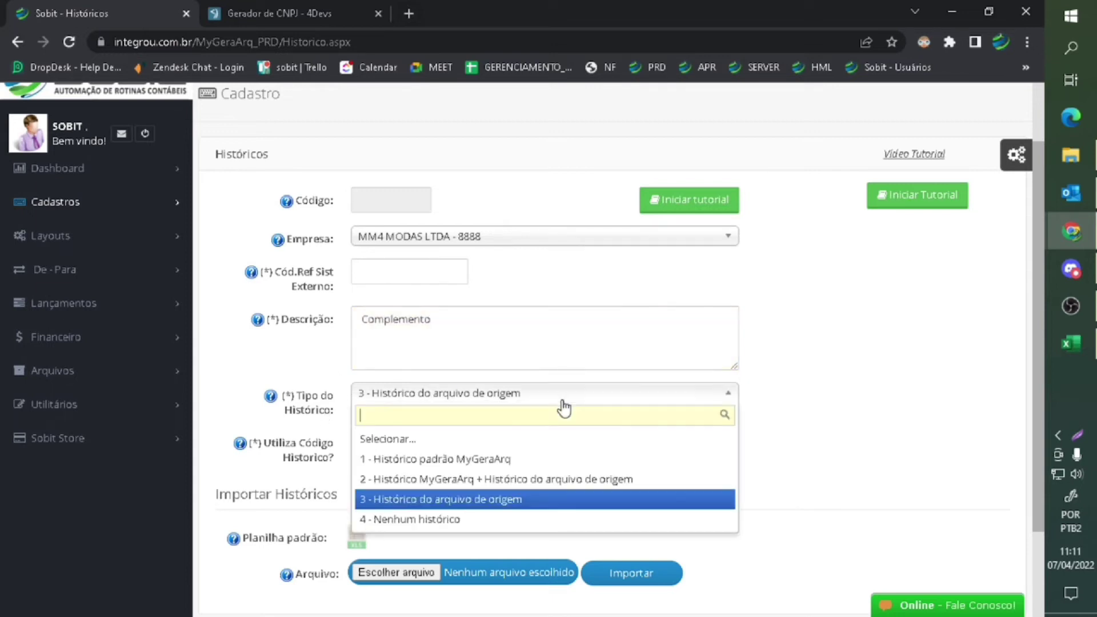
left_click(568, 518)
left_click_drag(540, 323, 318, 325)
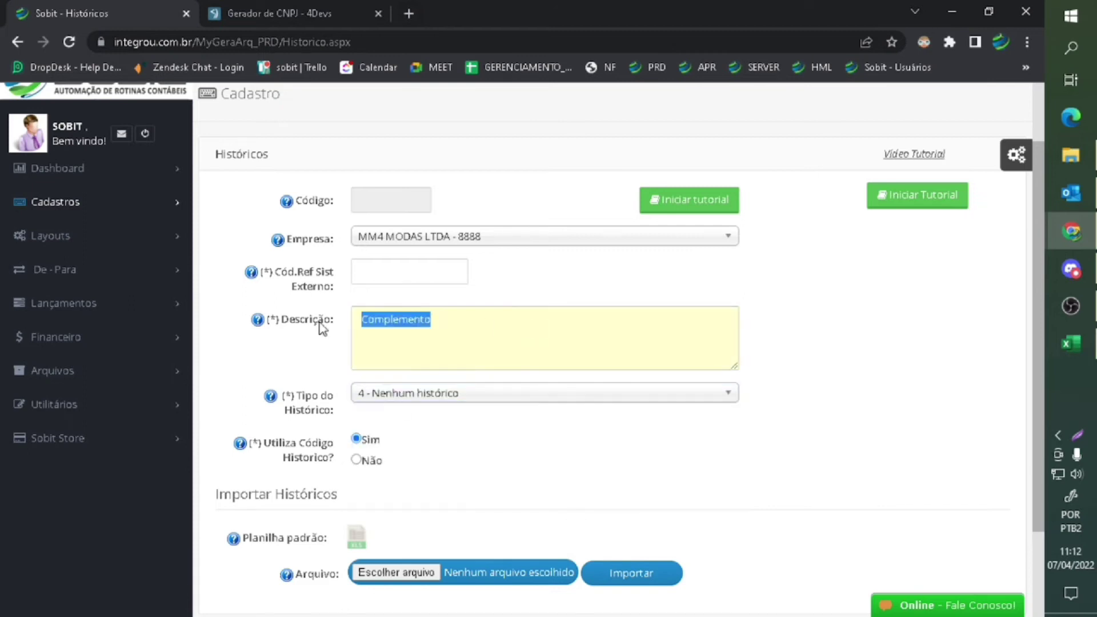
key("BackSpace")
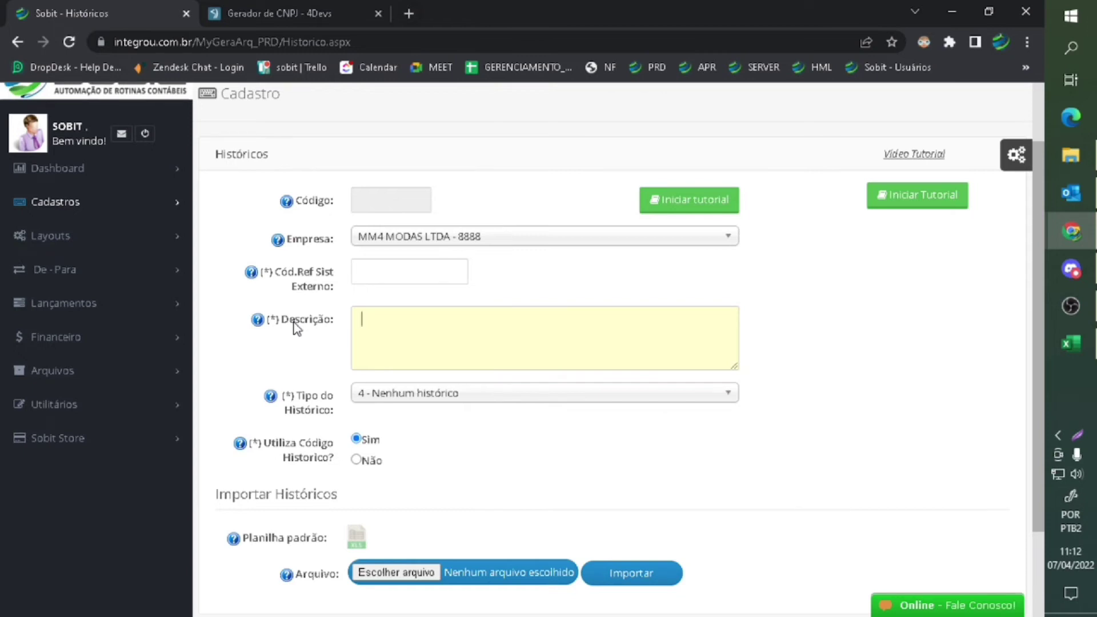
key("ctrl+z")
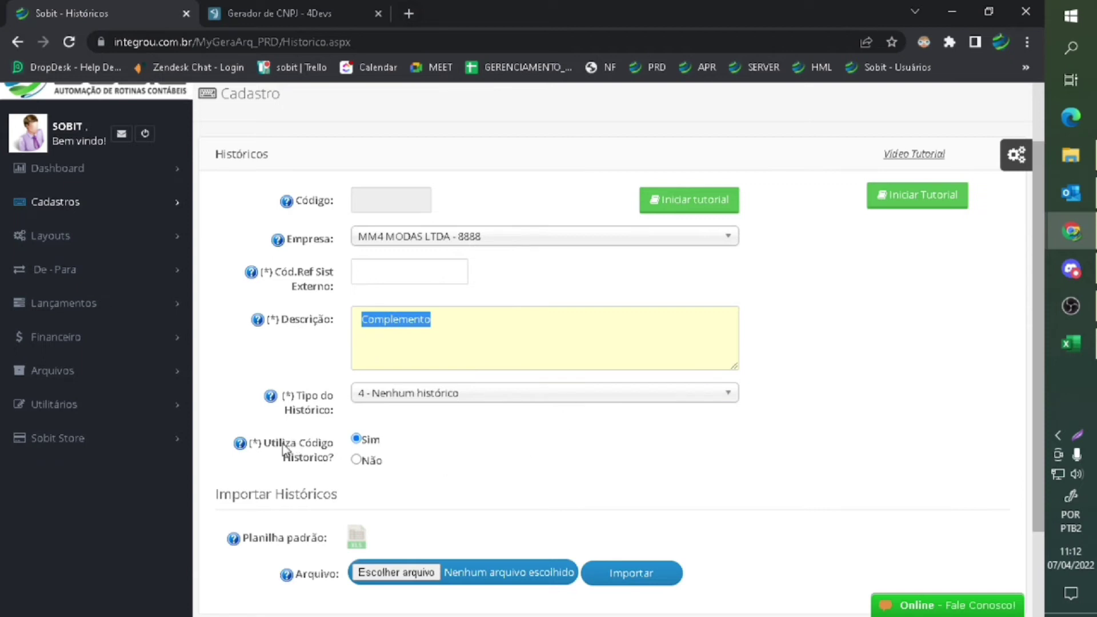
- Set Tipo do Histórico to 1 - Histórico padrão MyGeraArq and replace the Descrição with Histórico Padrão 1
left_click(406, 400)
left_click(534, 460)
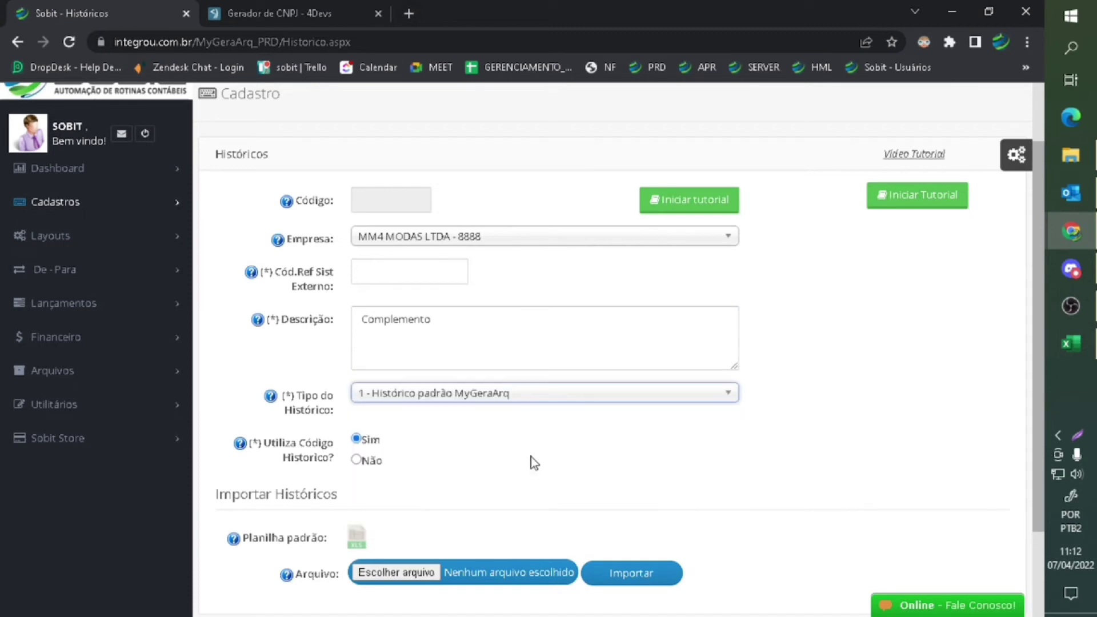
left_click_drag(441, 320, 305, 326)
type("Histórico Padrão 2")
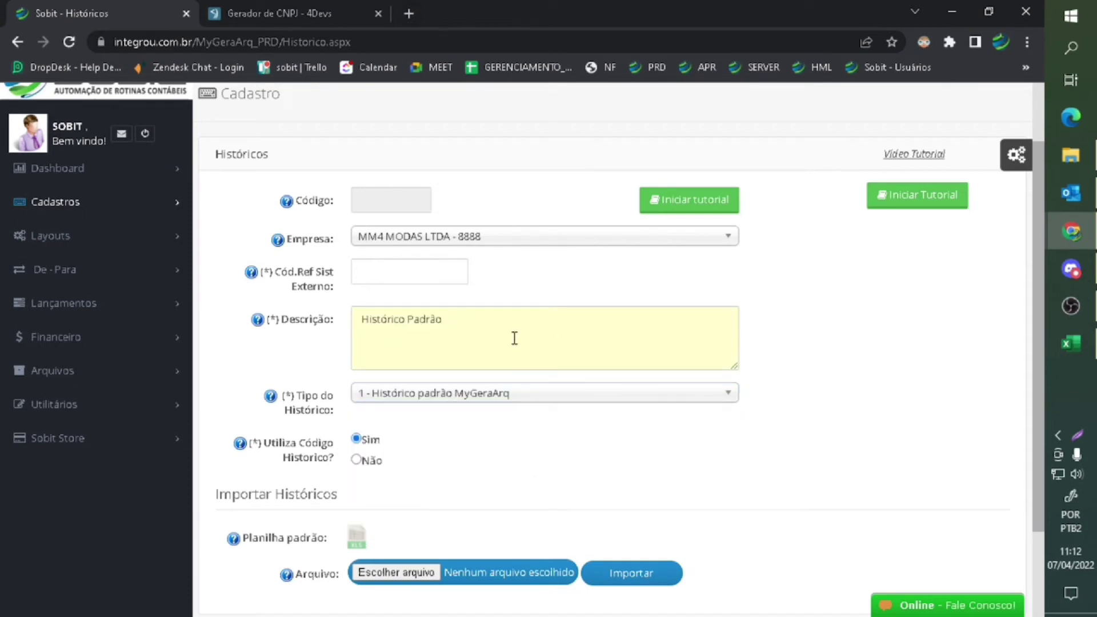
type("1")
left_click_drag(472, 325, 338, 332)
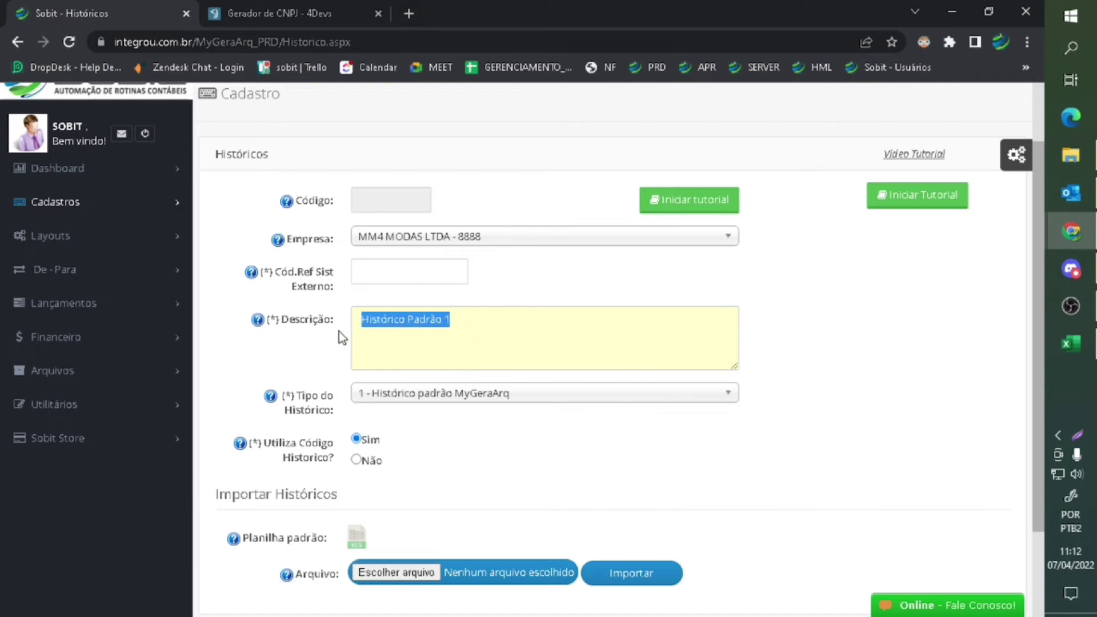
left_click_drag(264, 444, 329, 462)
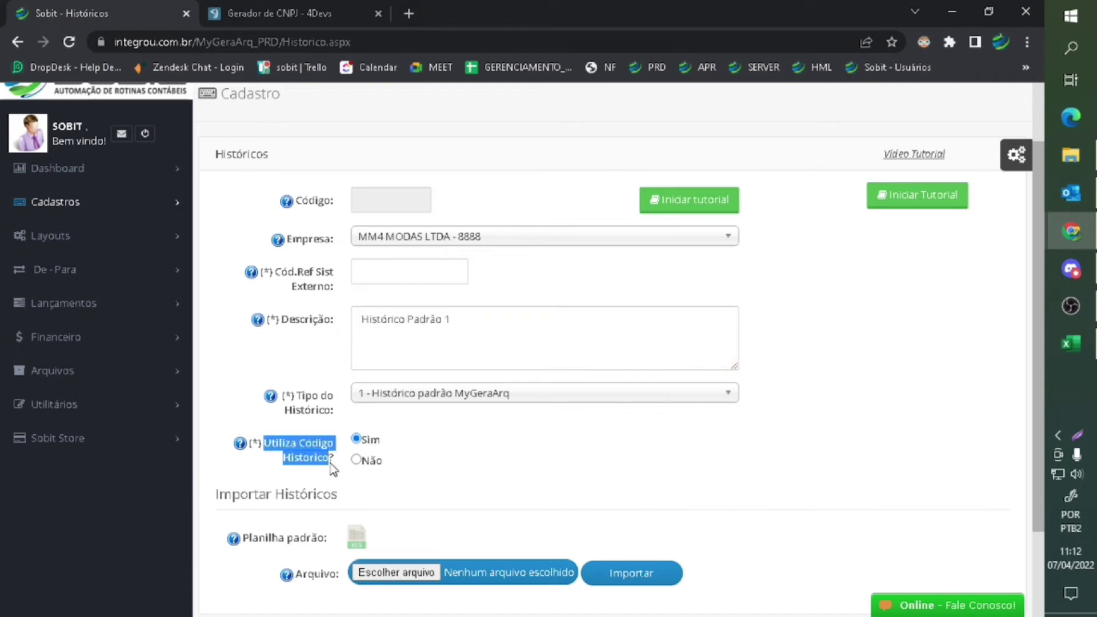
- Extend the Descrição to Histórico Padrão 1 + Histórico Padrão 1 and set Tipo do Histórico to 2 - Histórico MyGeraArq + Histórico do arquivo de origem
left_click_drag(506, 318, 330, 321)
key("ctrl+c")
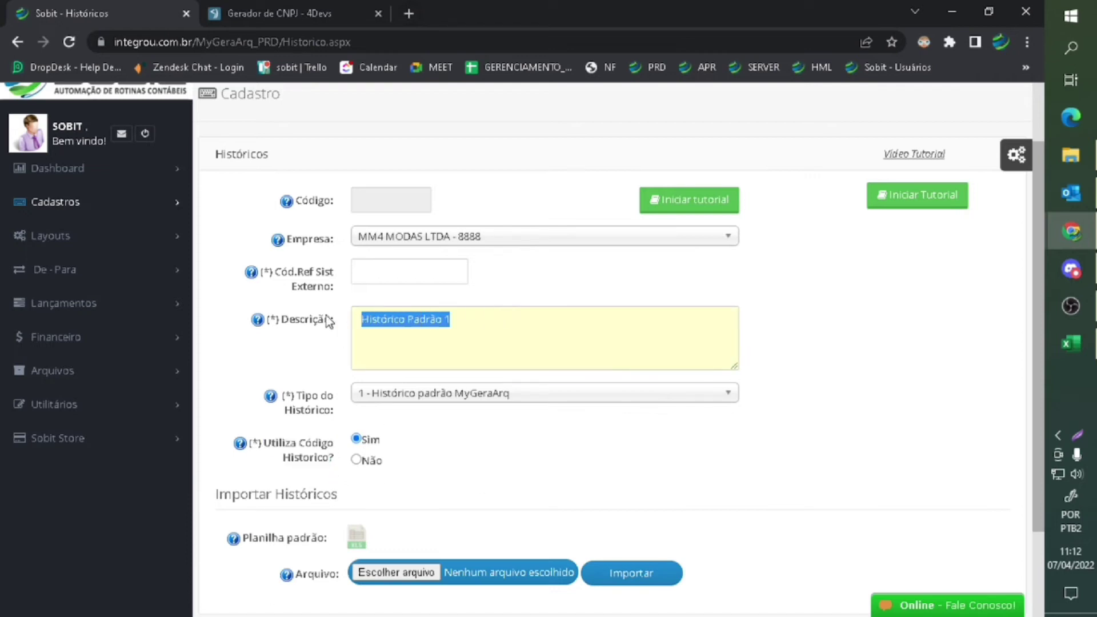
left_click(526, 325)
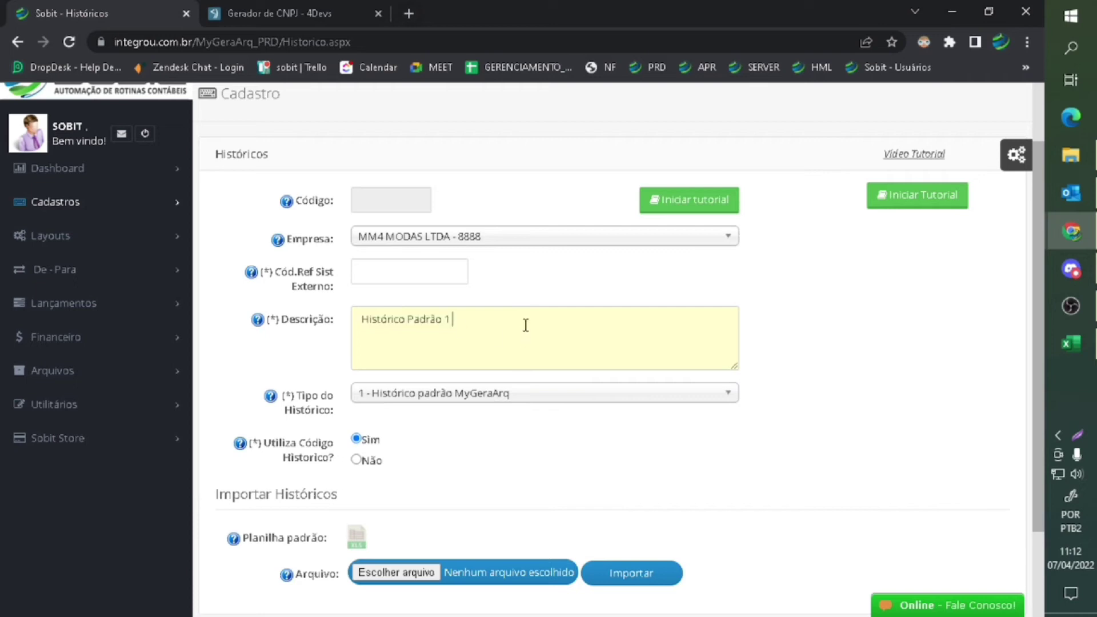
type("+")
key("ctrl+v")
left_click(571, 403)
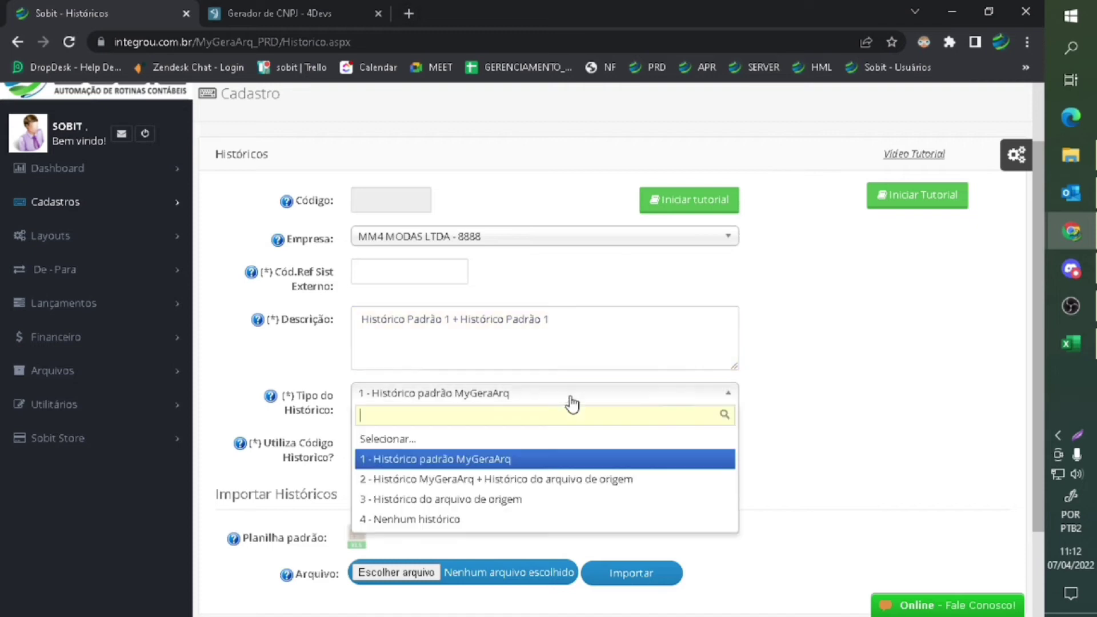
left_click(634, 479)
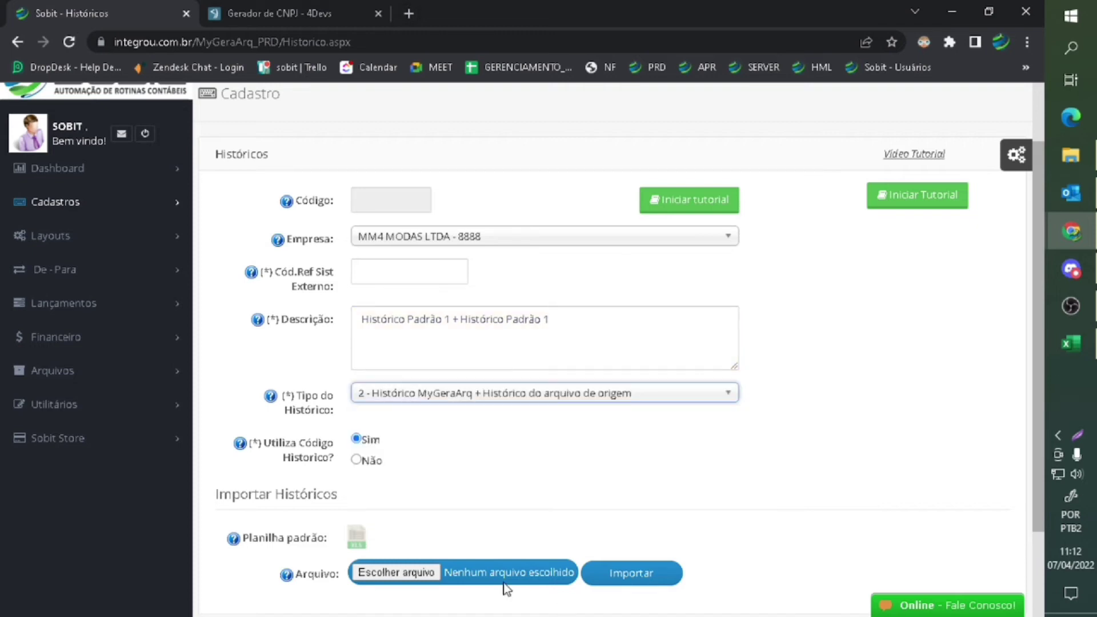
- Change the Descrição to Histórico Padrão 2 + Histórico Padrão 2 + Complemento
left_click(561, 318)
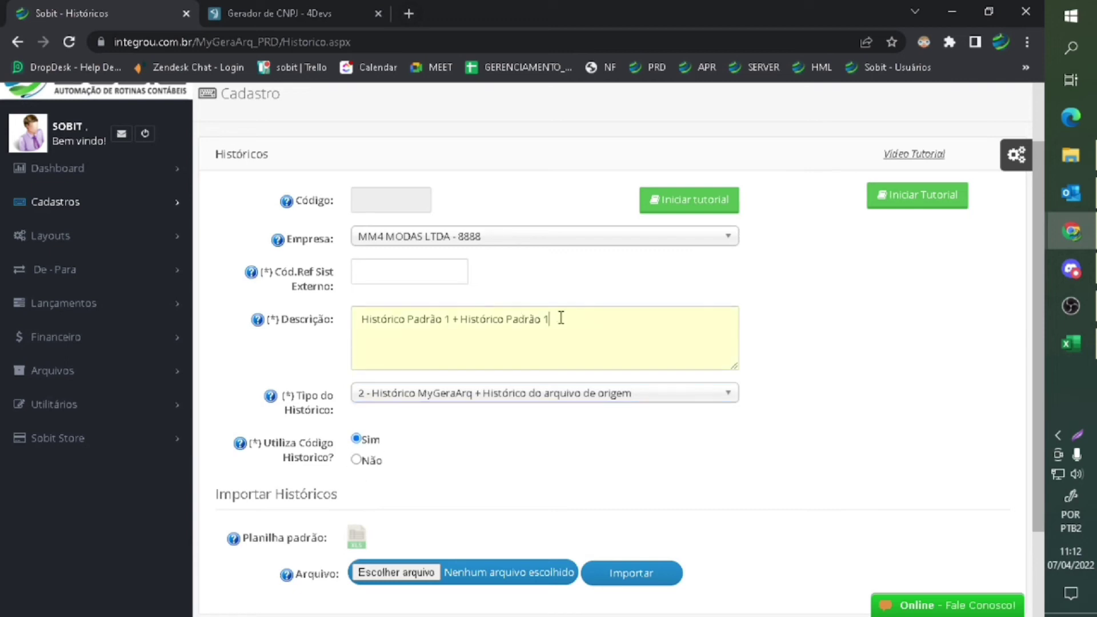
left_click(452, 320)
key("BackSpace")
type("2 + Complemento")
- Set Tipo do Histórico to 3 - Histórico do arquivo de origem and shorten the Descrição to Histórico Padrão3 + Complemento
left_click(580, 398)
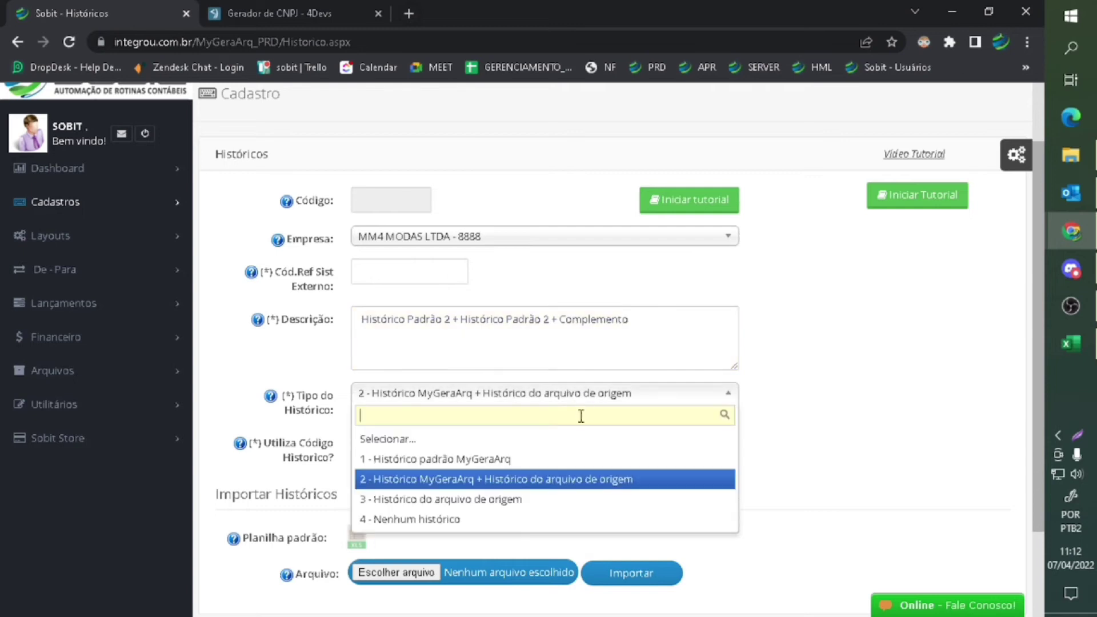
left_click(513, 500)
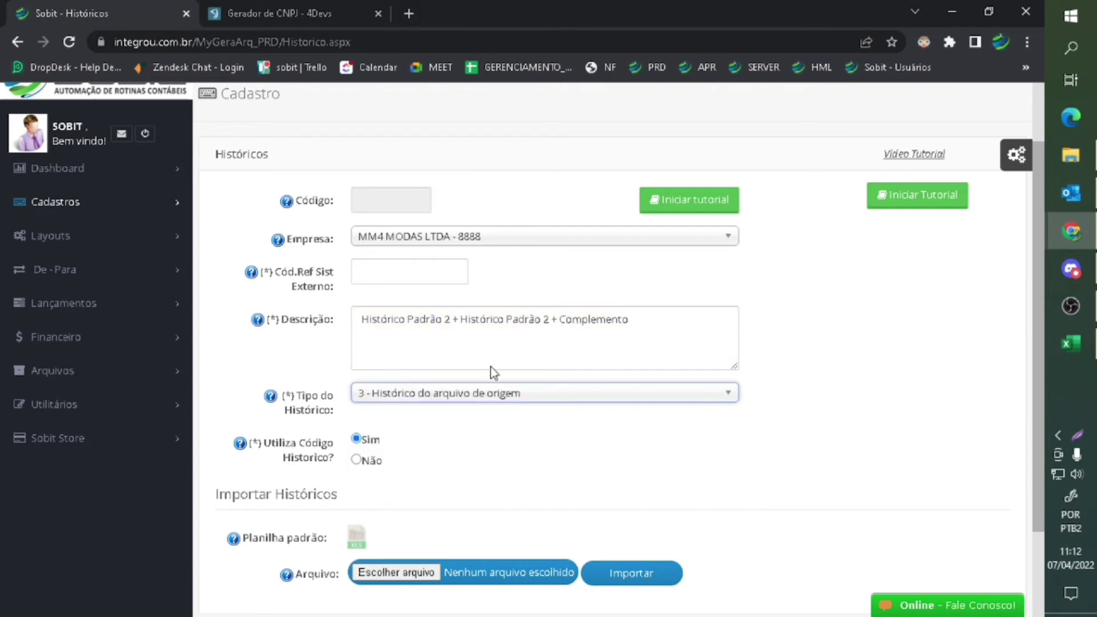
left_click_drag(557, 320, 443, 324)
type("3")
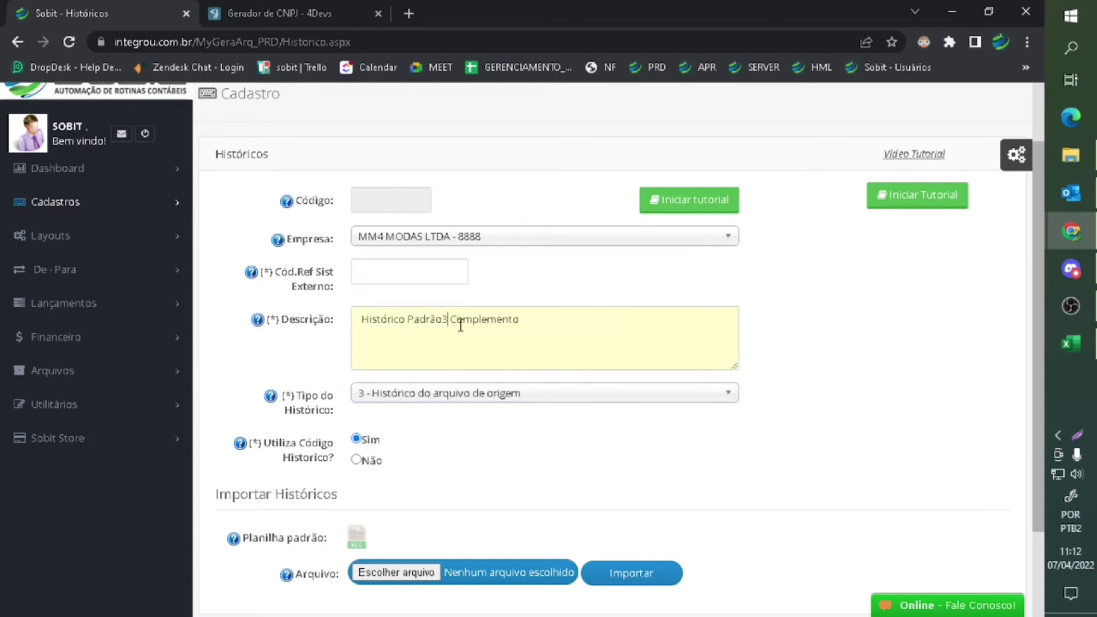
type(" +")
left_click_drag(361, 320, 450, 324)
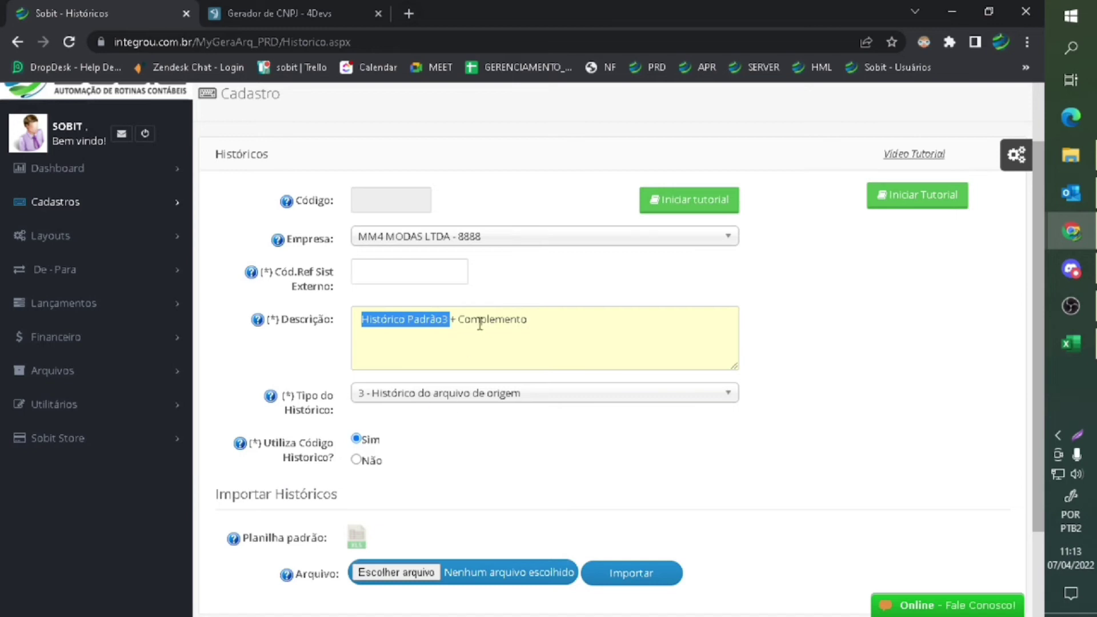
left_click_drag(540, 320, 461, 325)
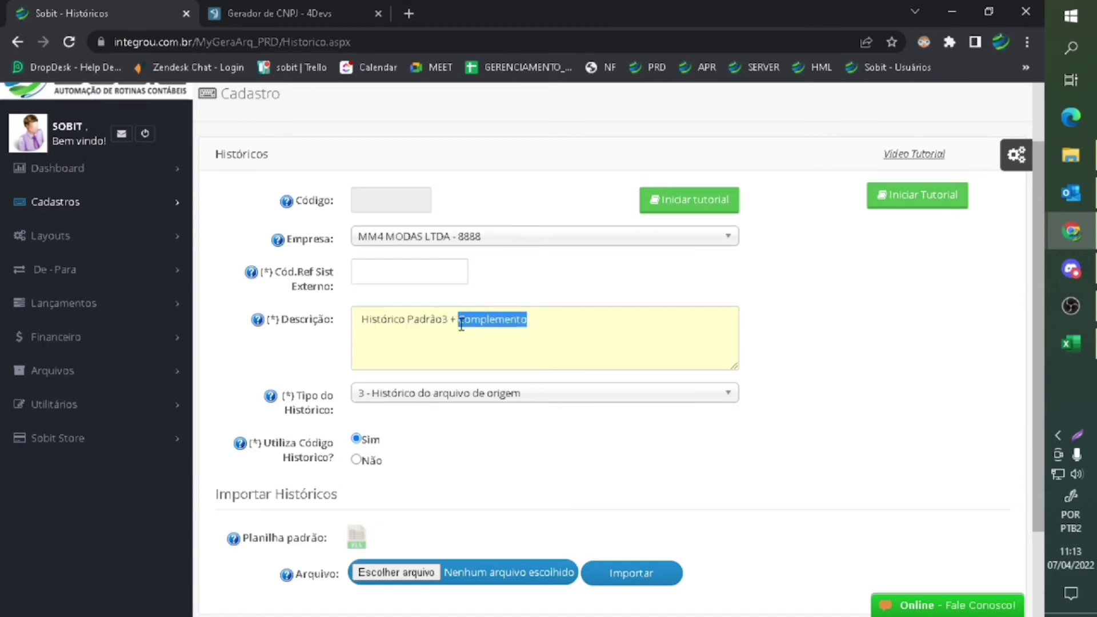
left_click(688, 329)
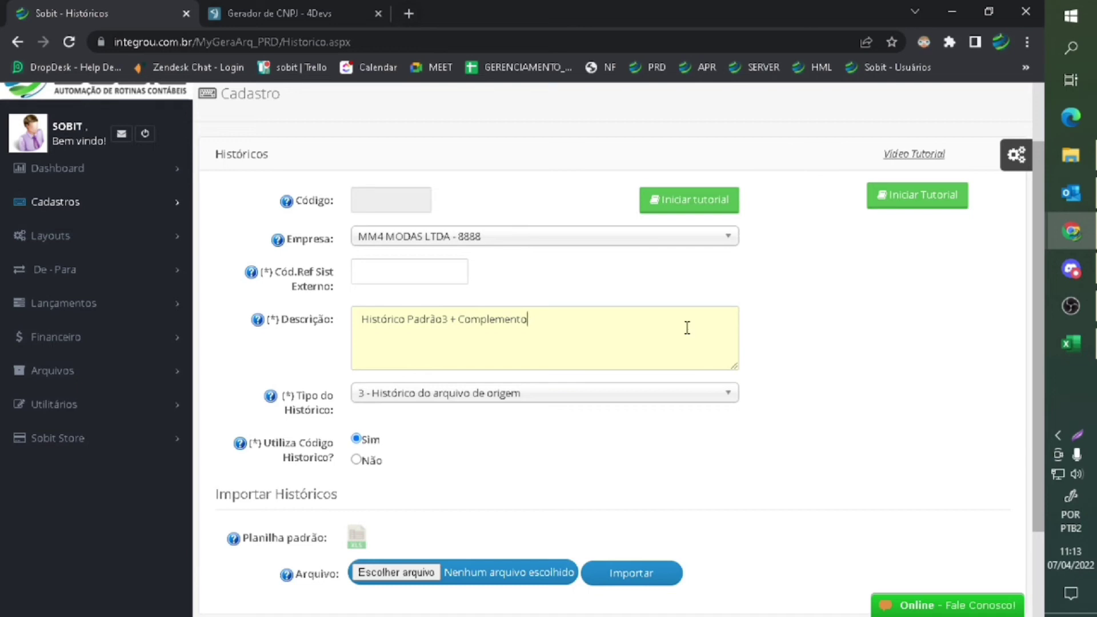
- Switch to the Históricos Contábeis (47) workbook in Excel, review the Utiliza Cód. Histórico entries and save the workbook
left_click(1071, 344)
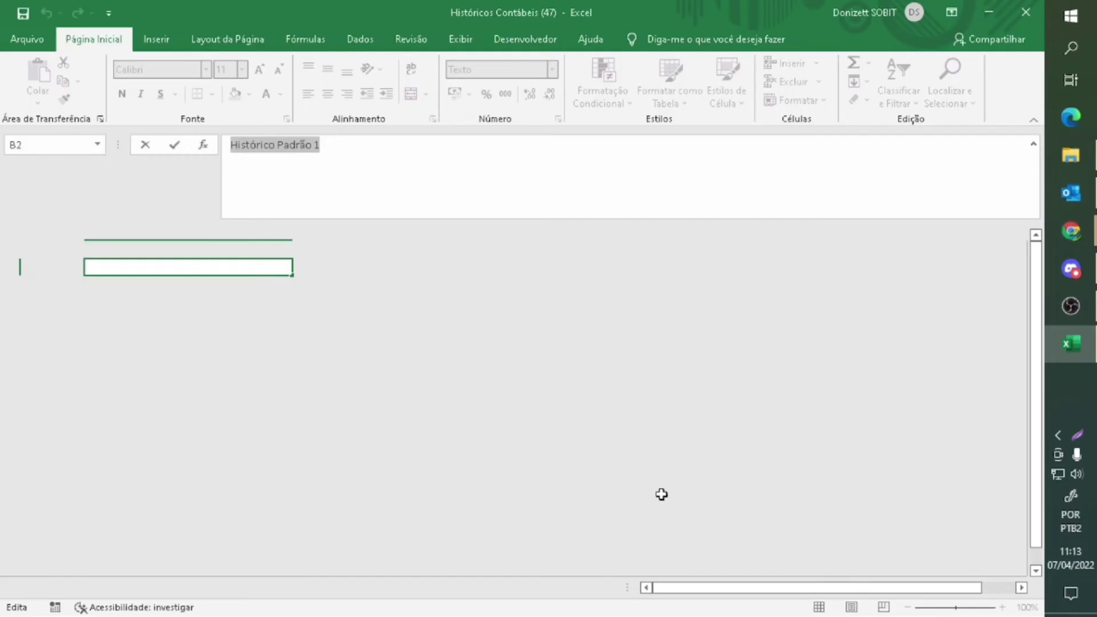
left_click_drag(599, 269, 607, 312)
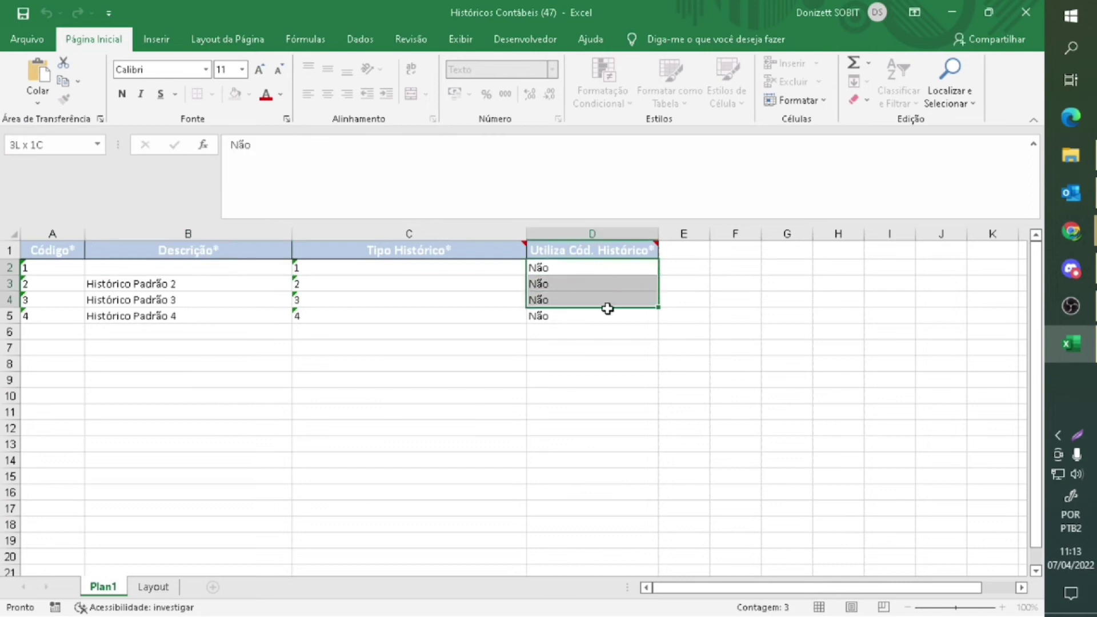
left_click(334, 417)
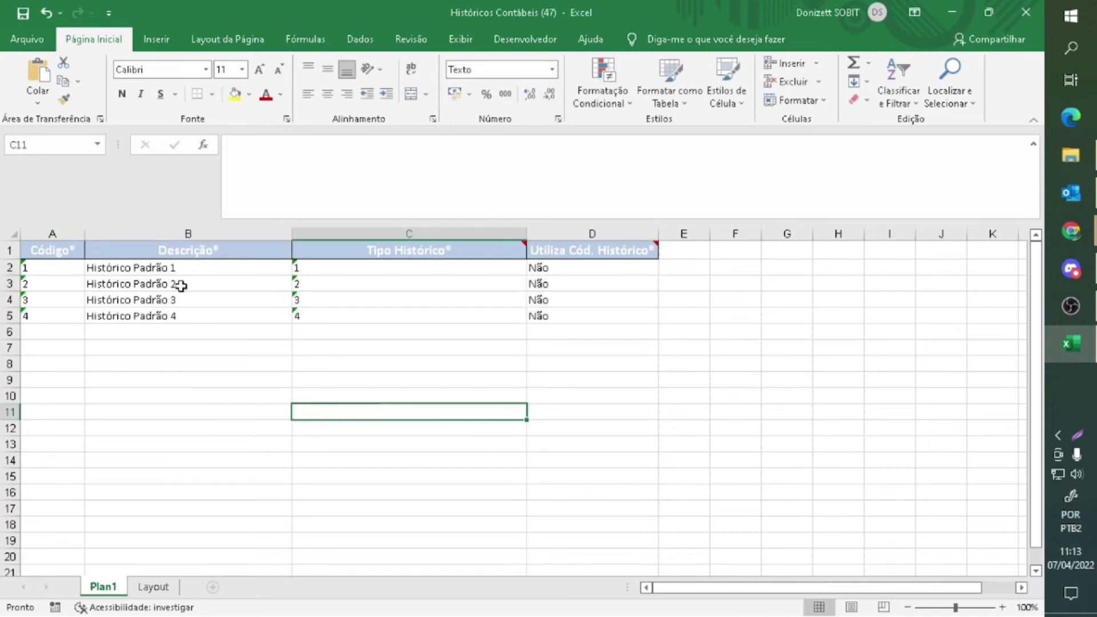
left_click(503, 493)
key("ctrl+s")
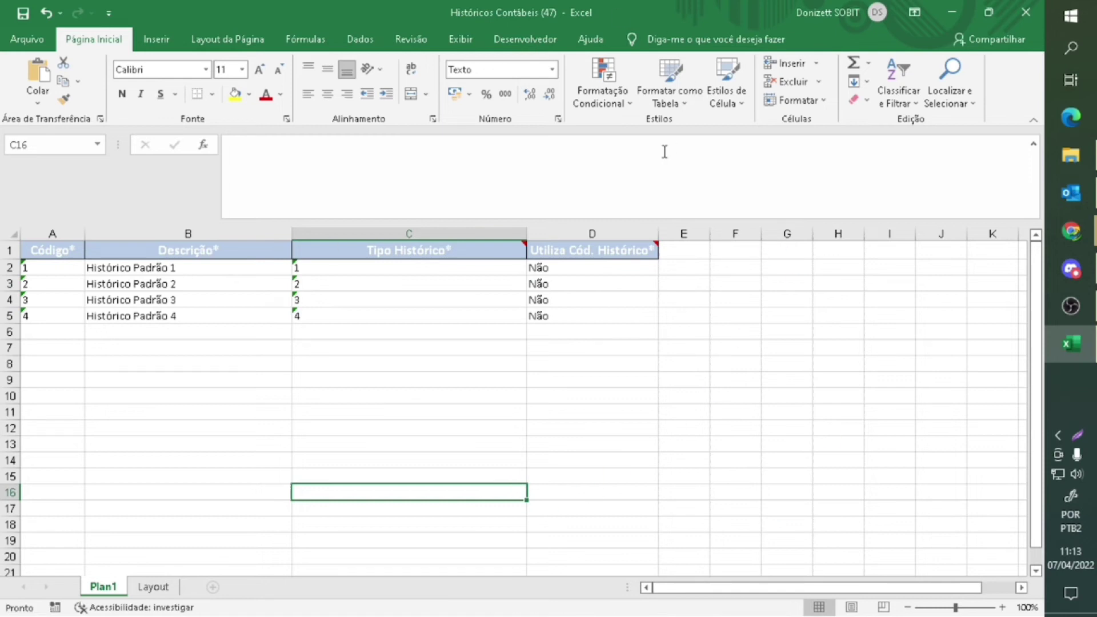
- Switch back to Sobit in Chrome and import the Históricos Contábeis (47) workbook in the Importar Históricos section
left_click(951, 12)
scroll(757, 231, "down", 2)
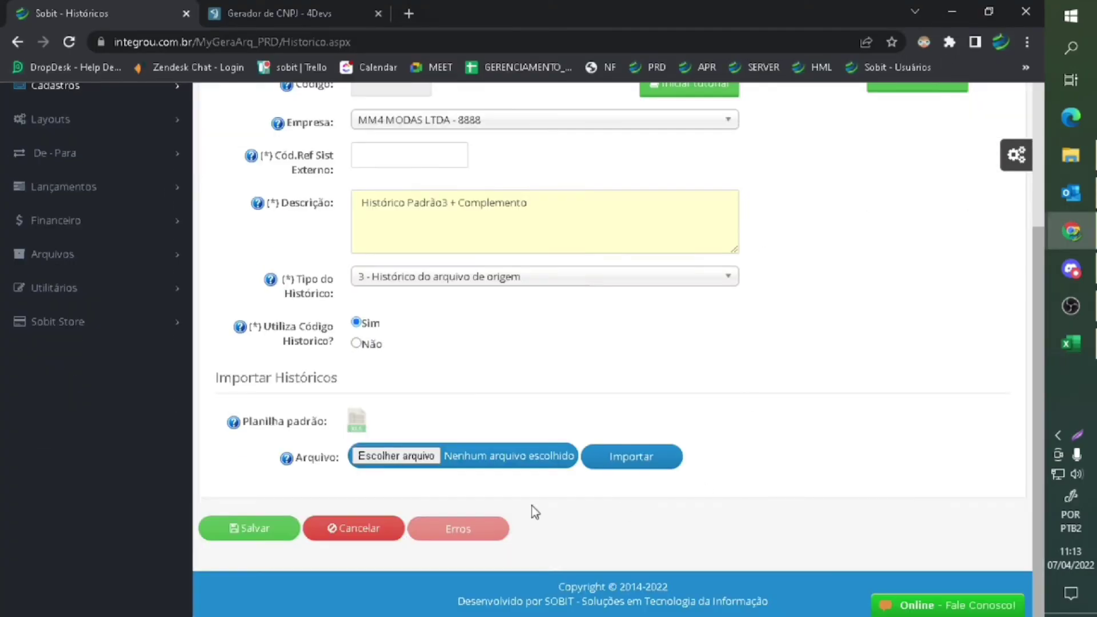
left_click(437, 460)
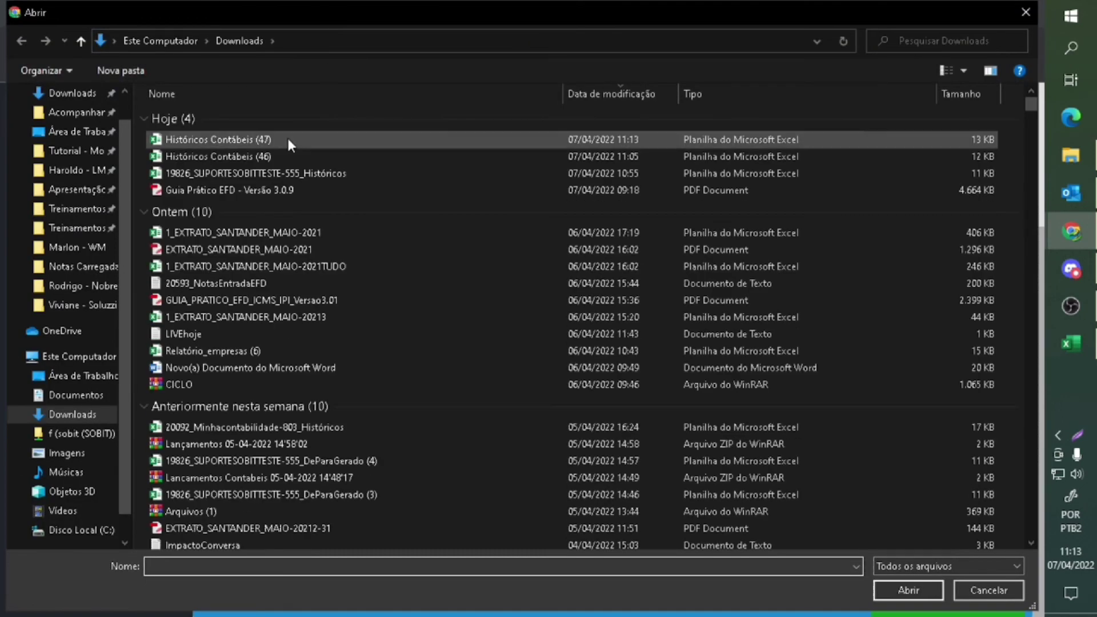
left_click(286, 139)
left_click(908, 590)
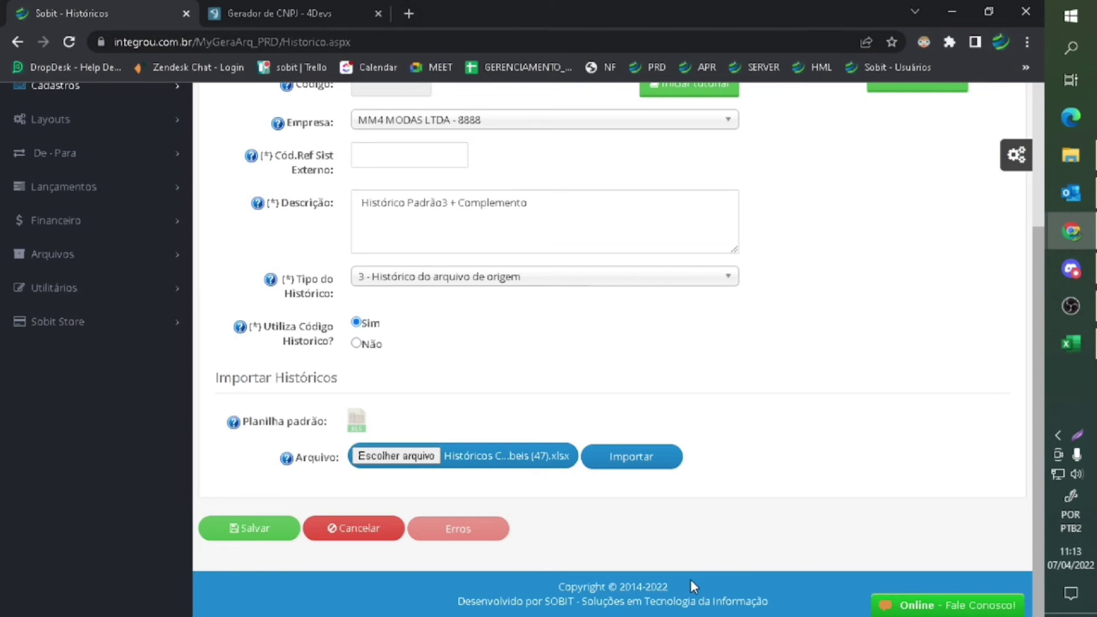
left_click(603, 463)
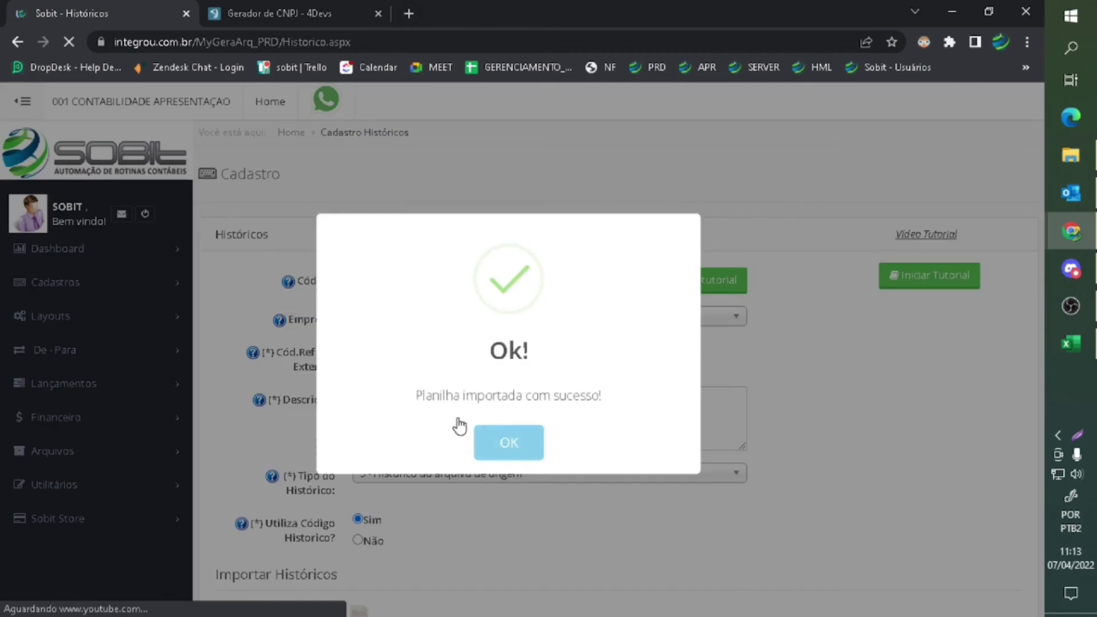
left_click_drag(411, 398, 659, 400)
left_click(503, 441)
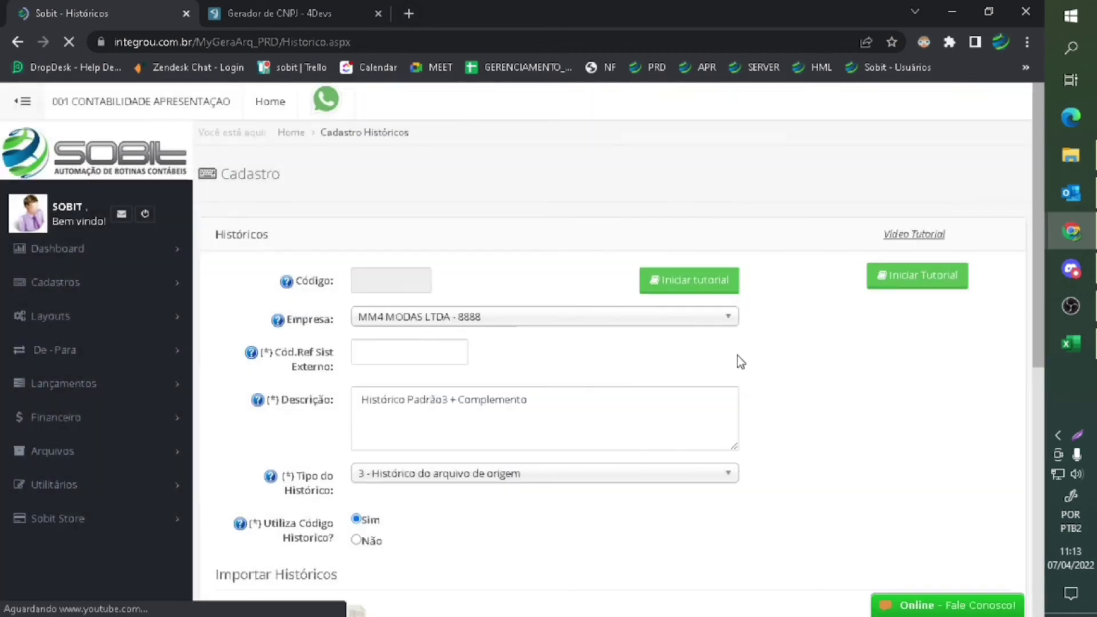
- Cancel the unsaved history entry in the form and review the imported histories in the Listagem
scroll(470, 334, "down", 7)
left_click(323, 339)
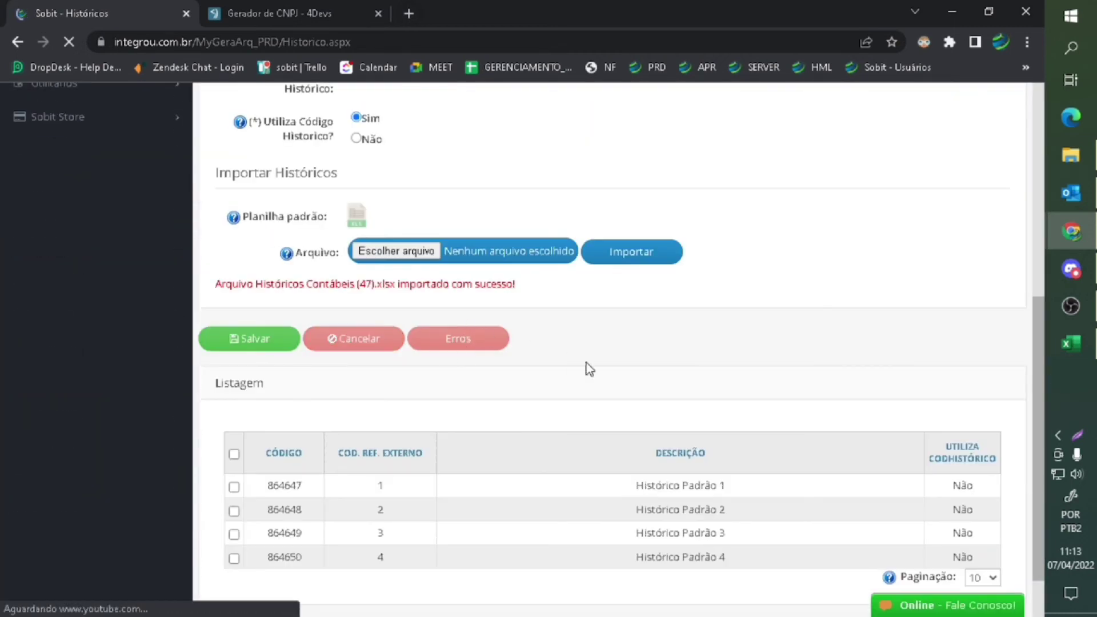
scroll(600, 200, "up", 7)
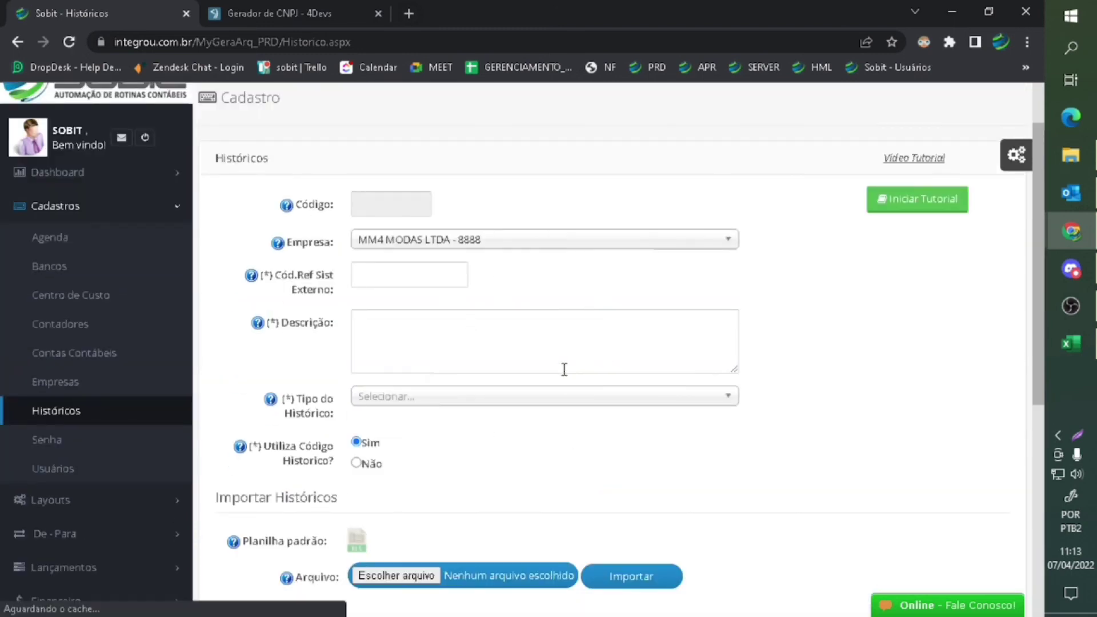
scroll(563, 370, "down", 5)
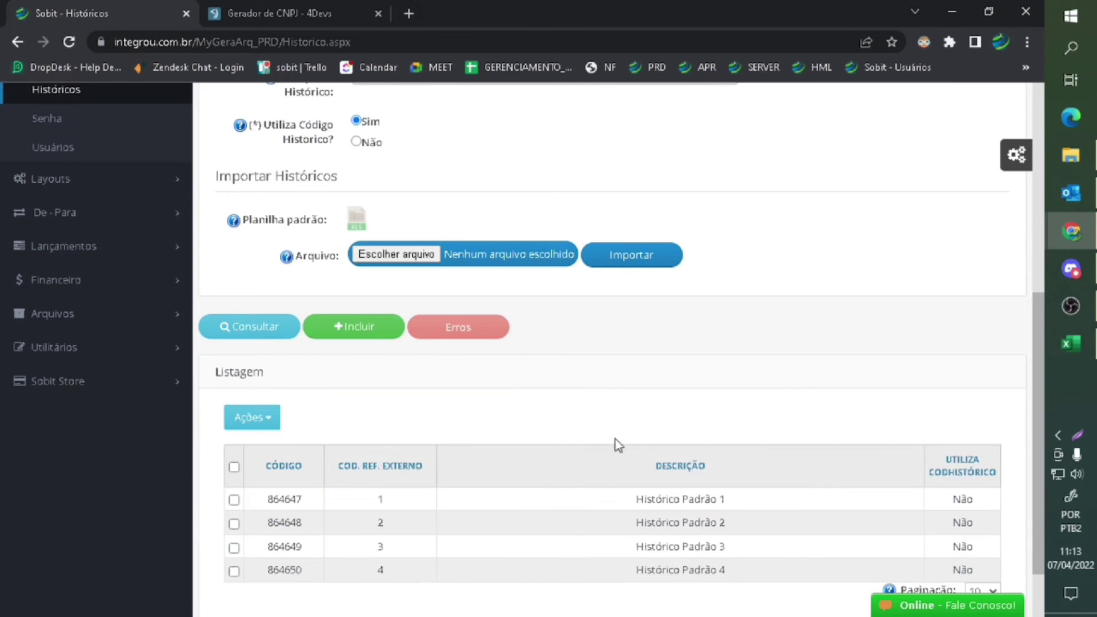
scroll(657, 411, "down", 2)
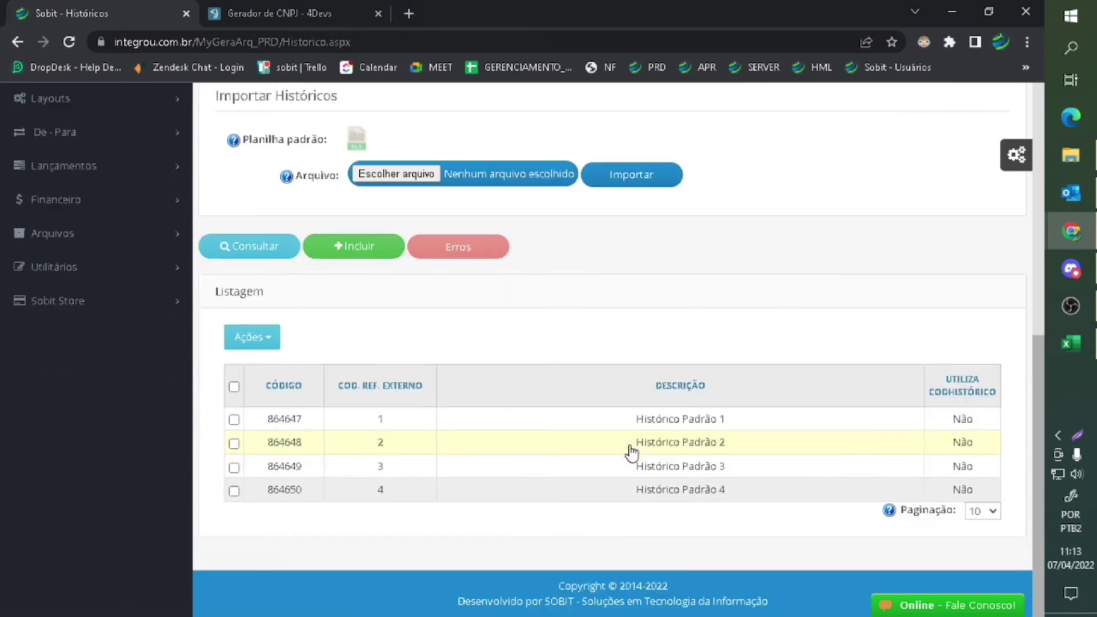
- Open the Histórico Padrão 1 record to check its imported fields and close it without changes
left_click(619, 424)
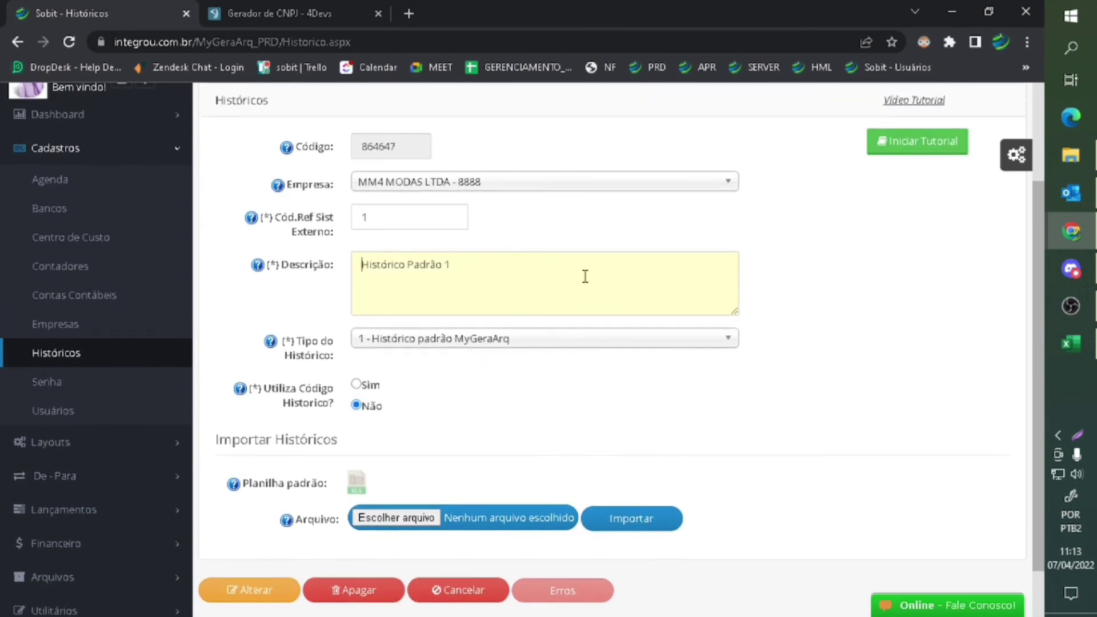
left_click(481, 590)
scroll(842, 301, "down", 6)
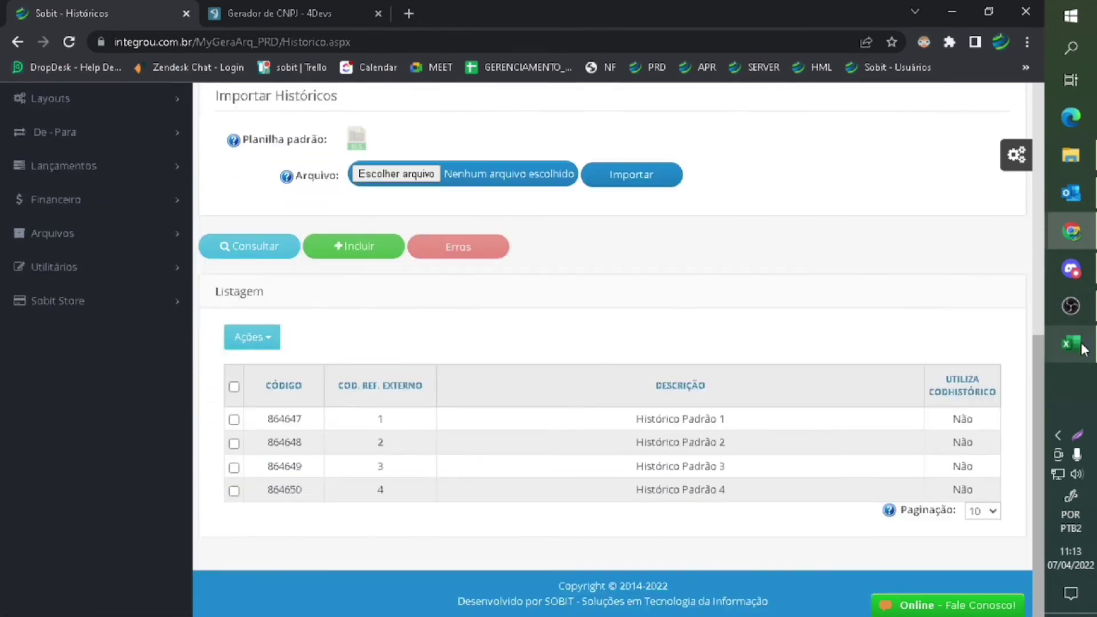
- Switch to the Excel workbook and fill row 6 with Código 5, Histórico Padrão 5, Tipo Histórico 1 and Não
left_click(1071, 343)
left_click_drag(44, 333, 583, 443)
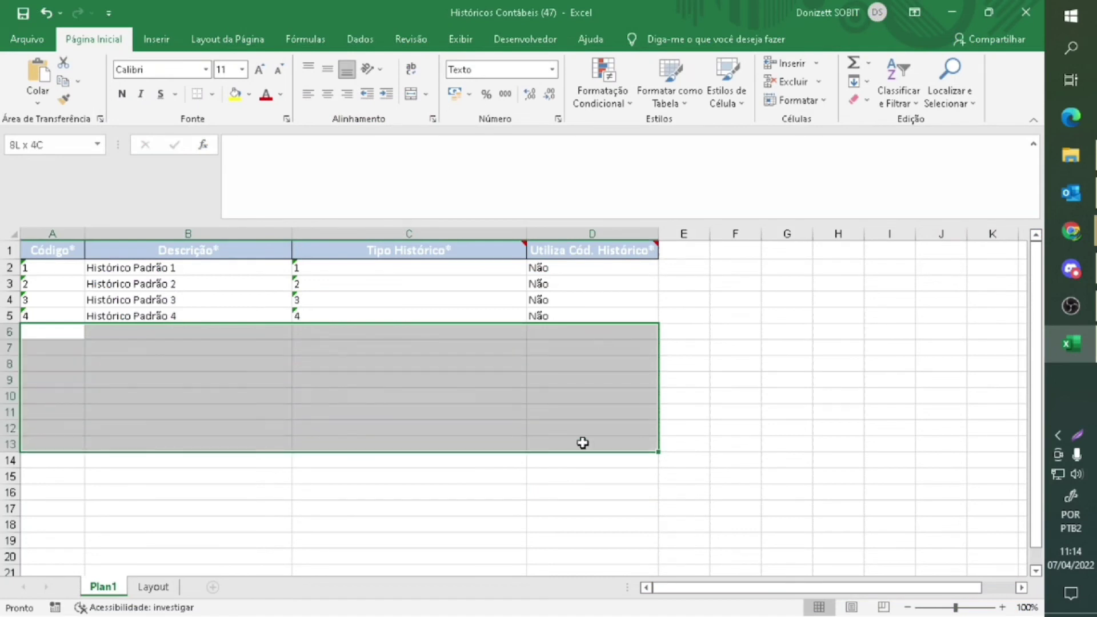
left_click(48, 333)
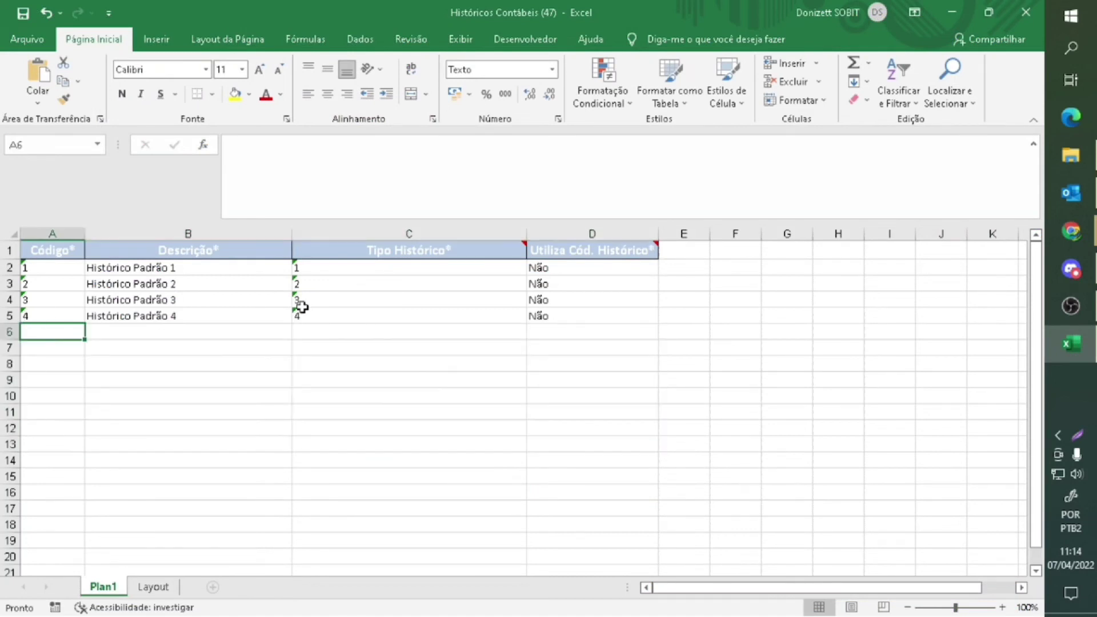
type("5")
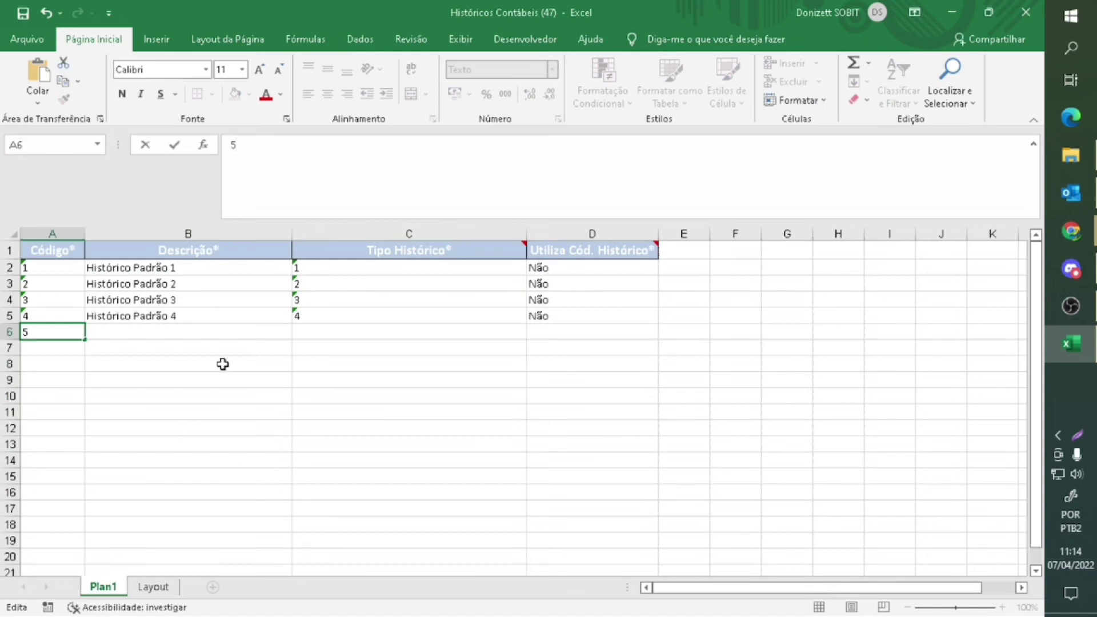
left_click(249, 318)
left_click_drag(292, 323, 295, 335)
left_click(363, 329)
type("1")
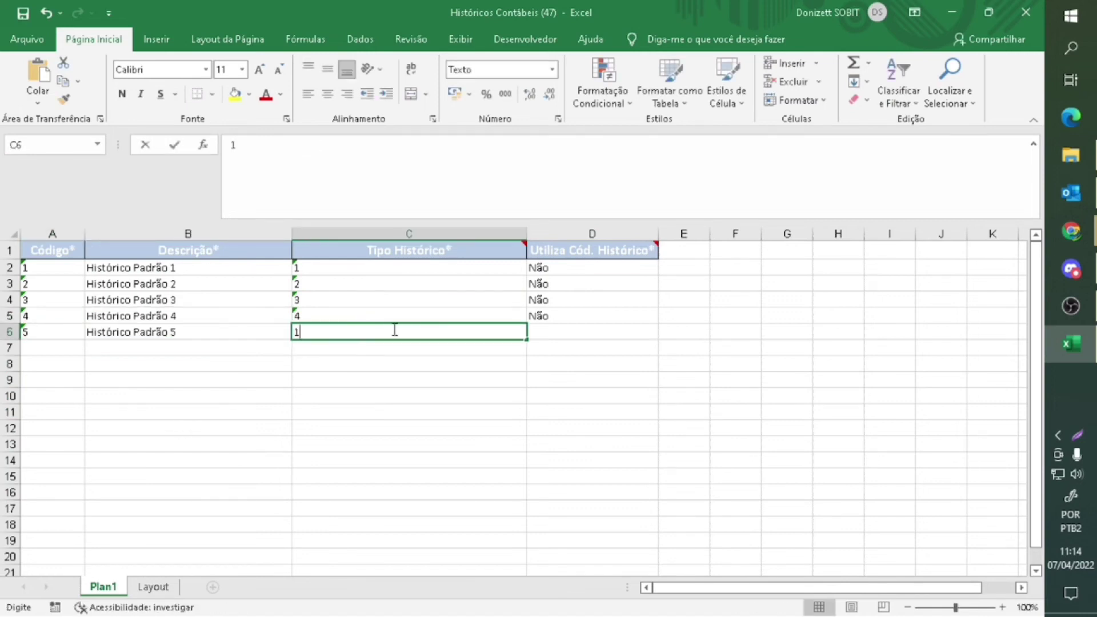
left_click(565, 317)
mouse_move(661, 323)
left_mouse_down()
mouse_move(661, 348)
mouse_move(661, 337)
left_mouse_up()
left_click(553, 361)
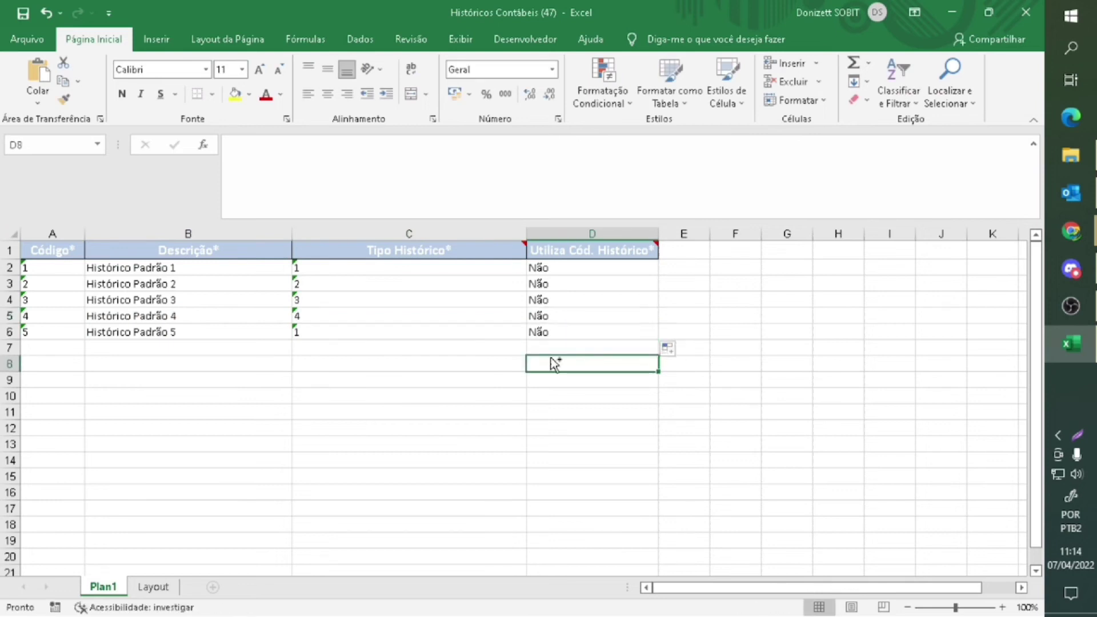
- Compare the new row 6 with the already imported rows 2 to 5 in the spreadsheet
left_click(10, 331)
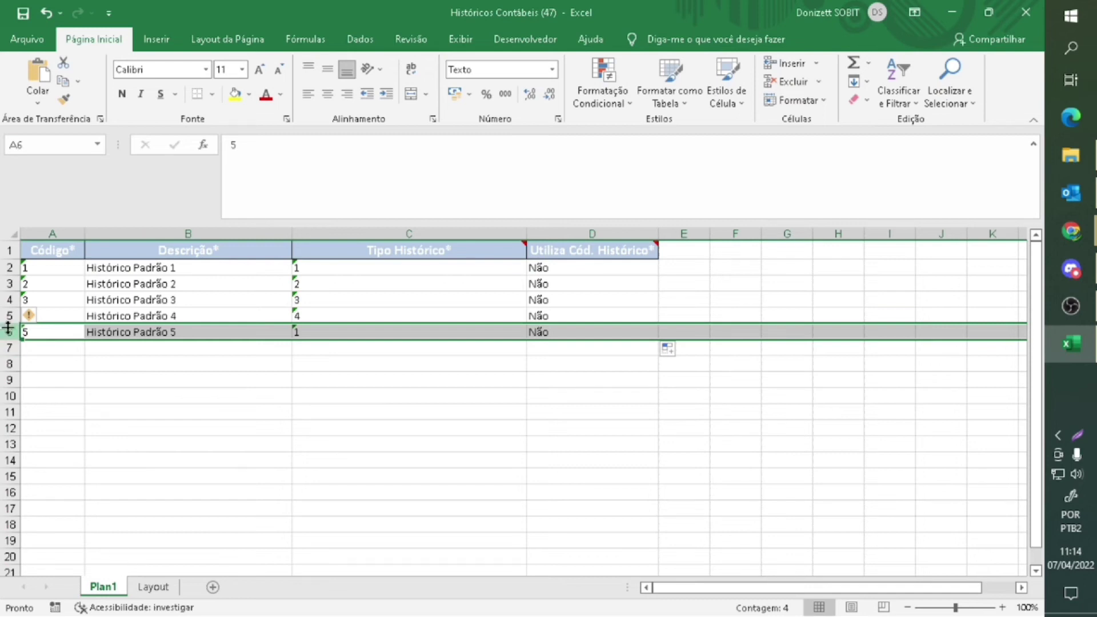
left_click_drag(7, 315, 5, 265)
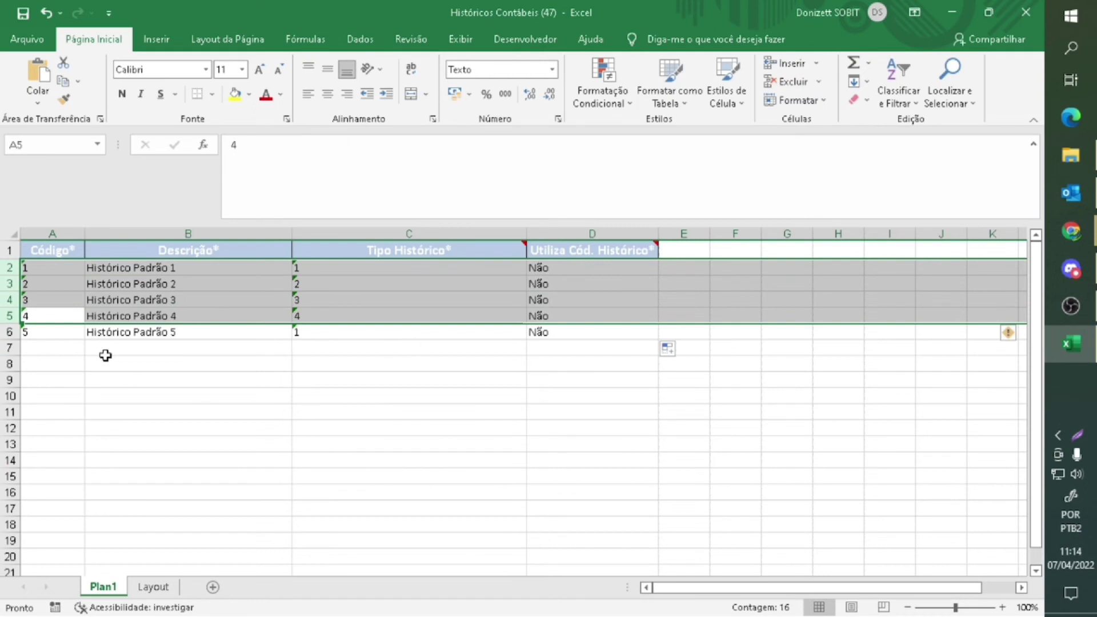
left_click(8, 333)
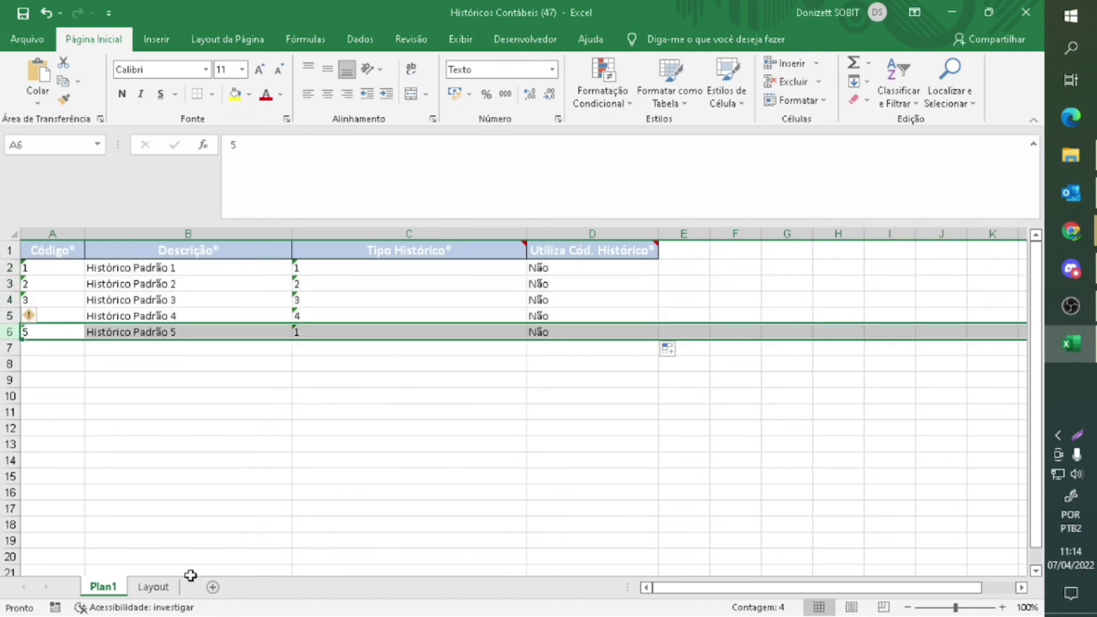
left_click(457, 416)
- Switch back to Sobit in Chrome and import the updated Históricos Contábeis (47) workbook again
left_click(950, 12)
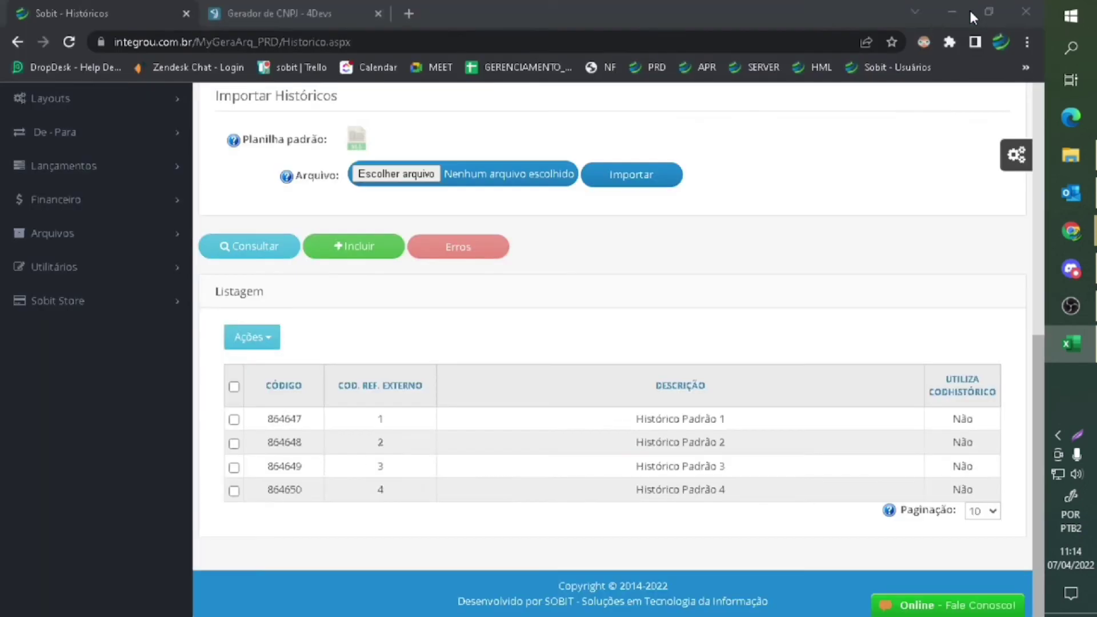
left_click(445, 186)
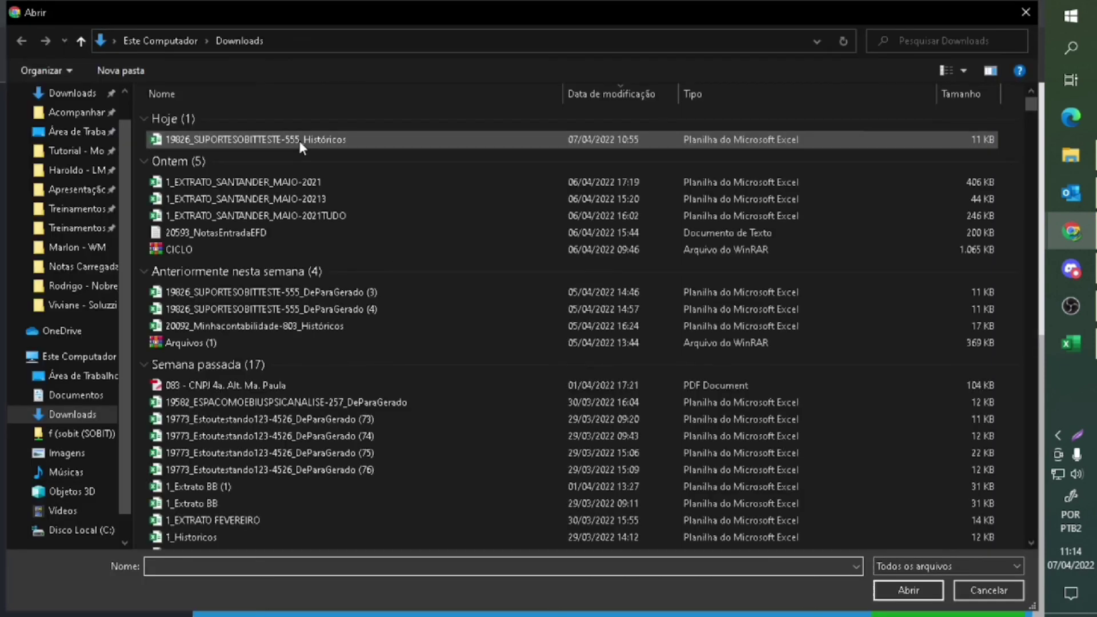
left_click(299, 143)
left_click(908, 590)
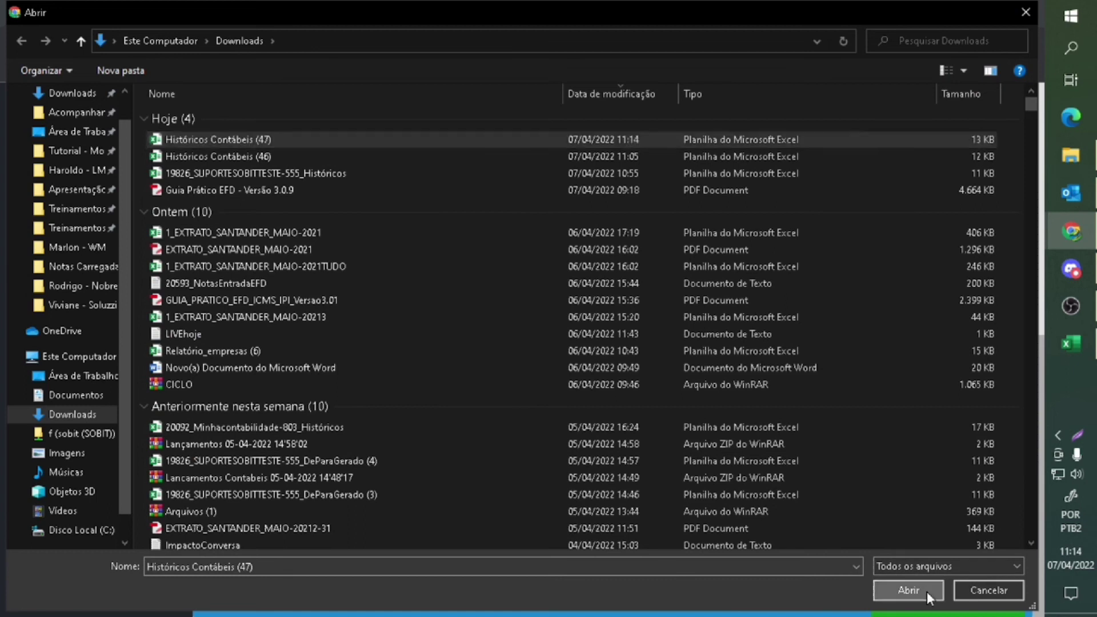
left_click(649, 178)
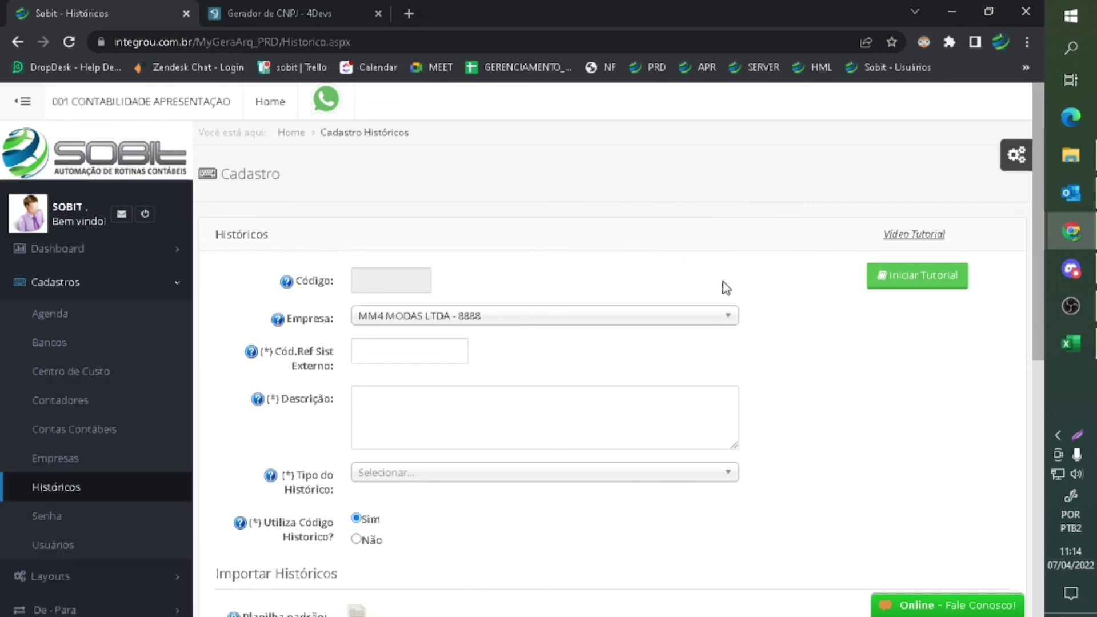
- Read the import result message, examine the list of import errors and close it
scroll(722, 282, "down", 6)
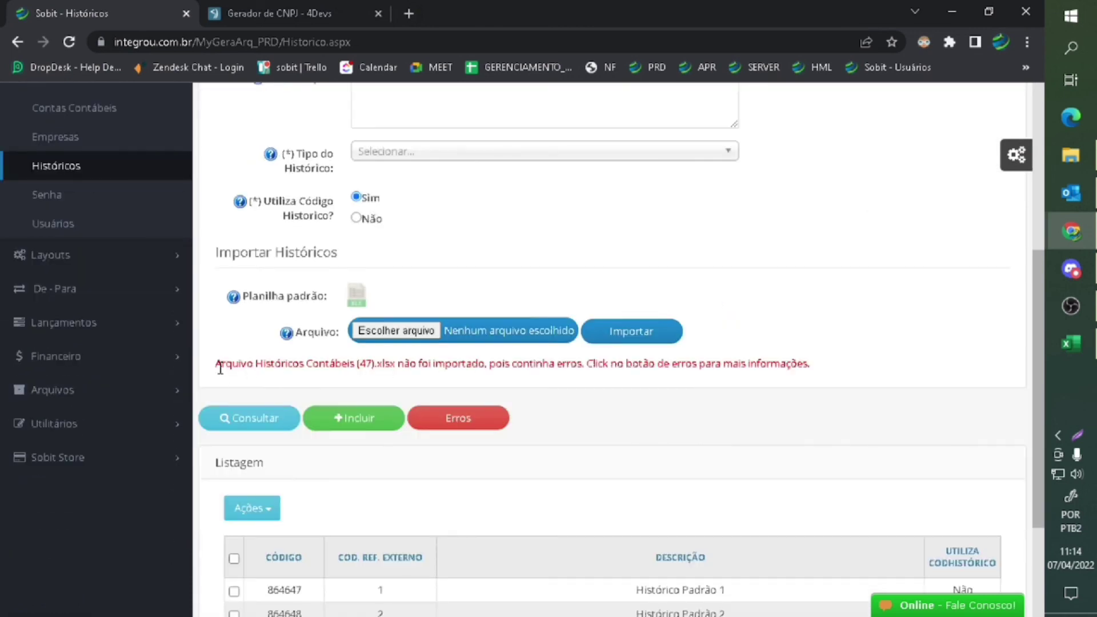
left_click_drag(216, 364, 842, 366)
left_click(452, 394)
left_click(442, 414)
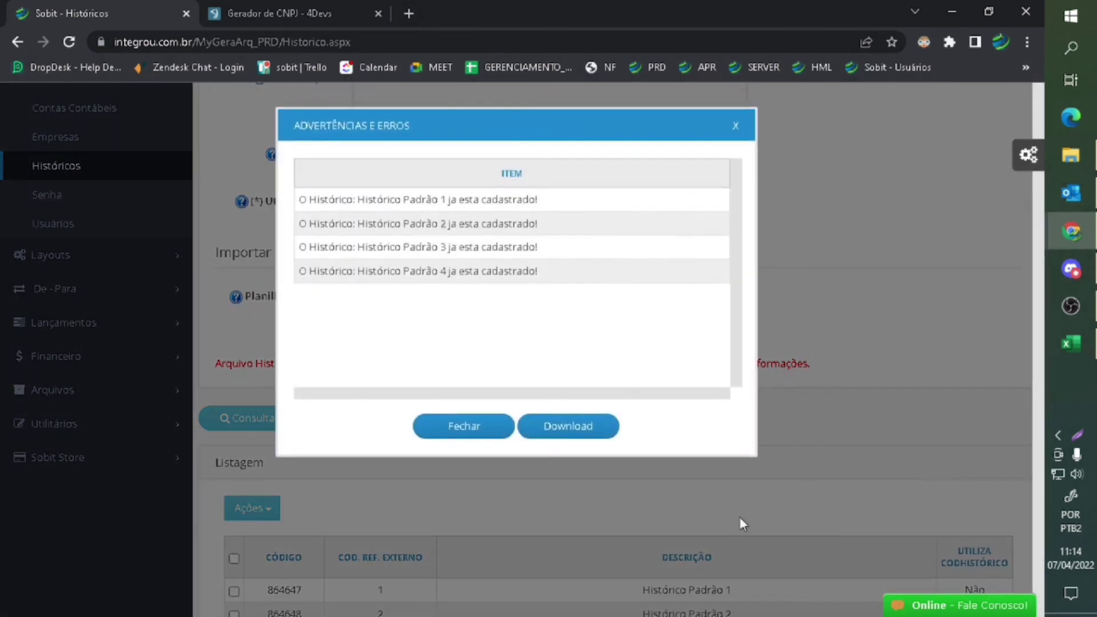
left_click(489, 432)
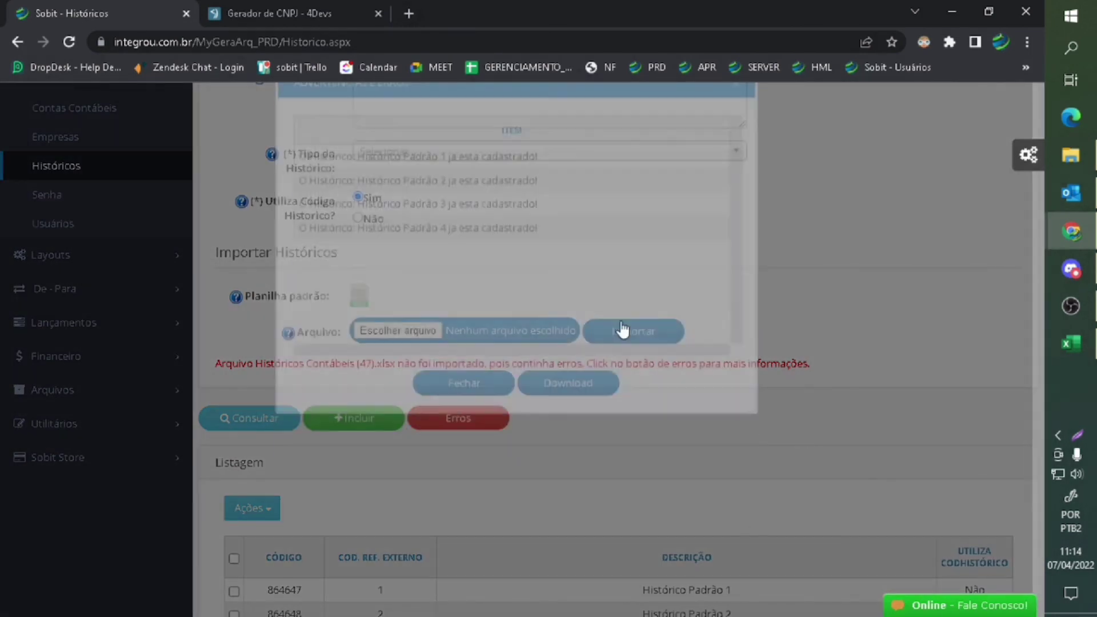
- Refresh the histories Listagem by running Consultar and check the Histórico Padrão 5 record
scroll(858, 388, "down", 3)
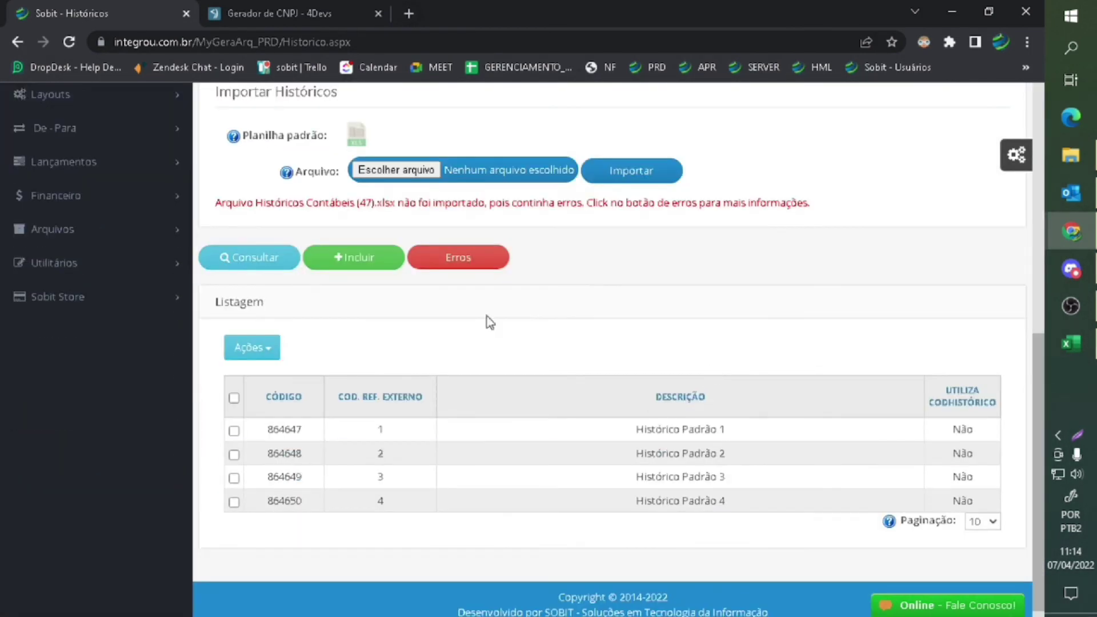
left_click(272, 258)
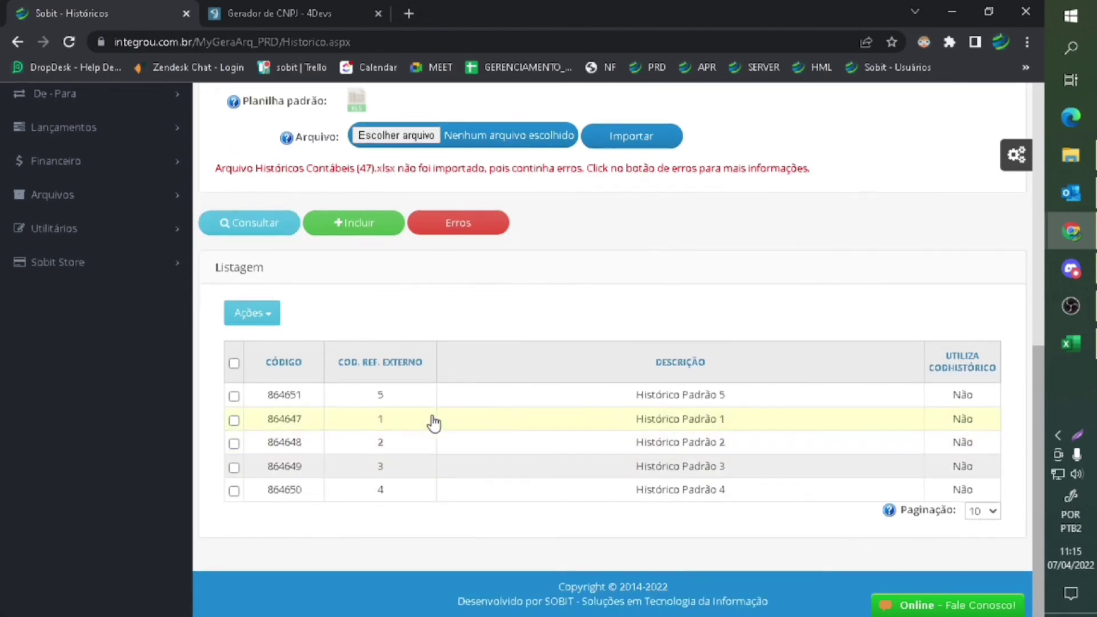
left_click_drag(270, 404, 996, 409)
left_click(953, 404)
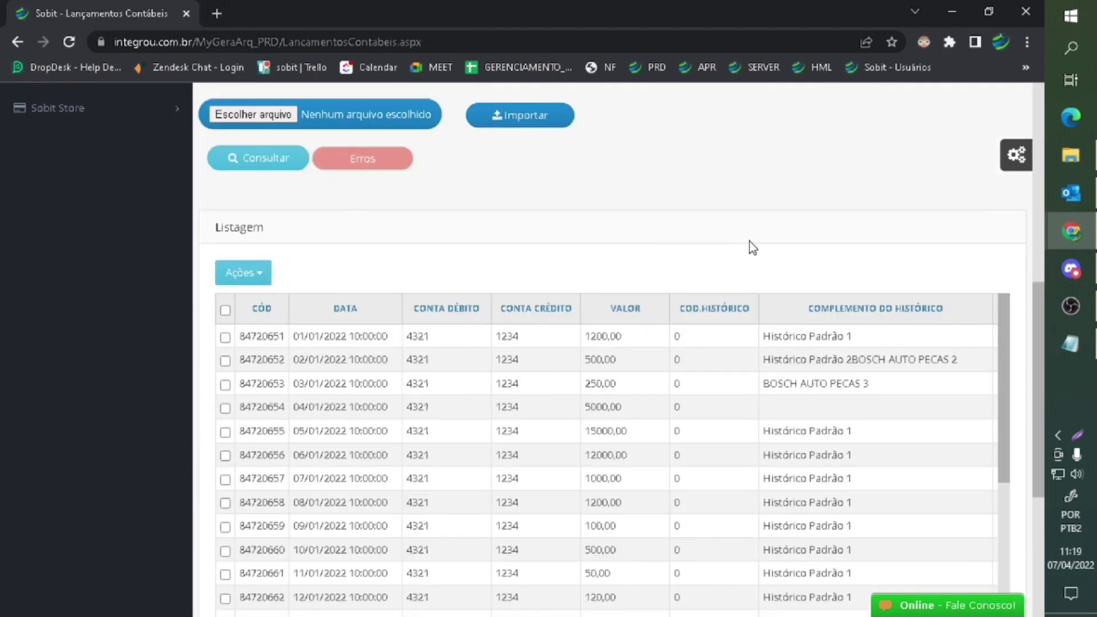
- Examine the Complemento do Histórico values in the Lançamentos Contábeis listing
scroll(751, 242, "down", 2)
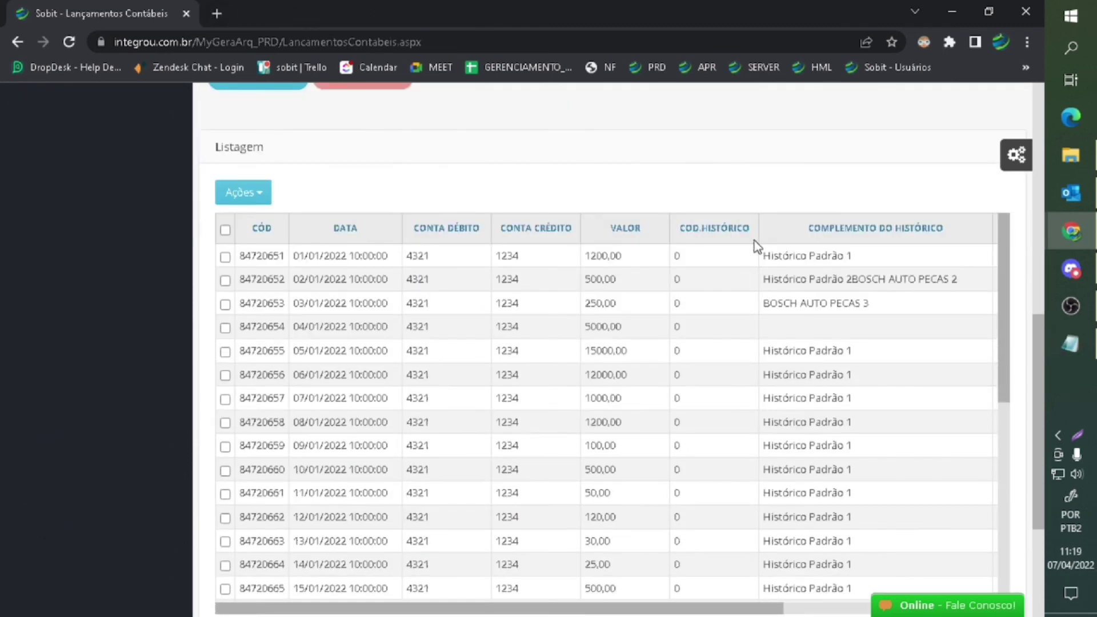